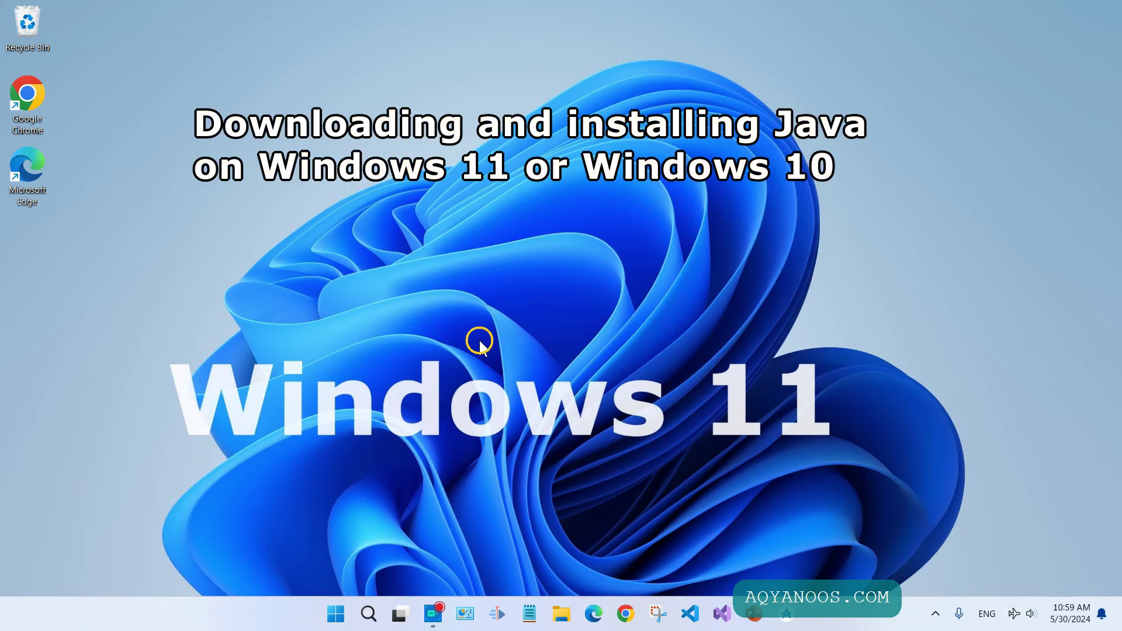
Step: Search Google for 'oracle java', open Oracle's Java Software page, and decline all cookies
click(626, 615)
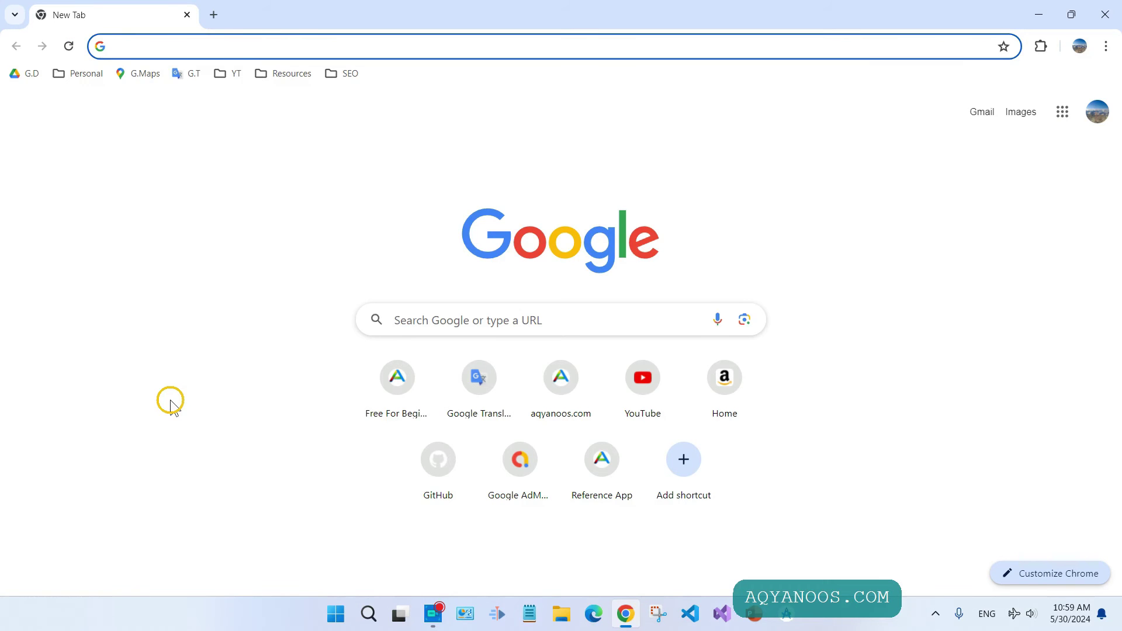
text(orac)
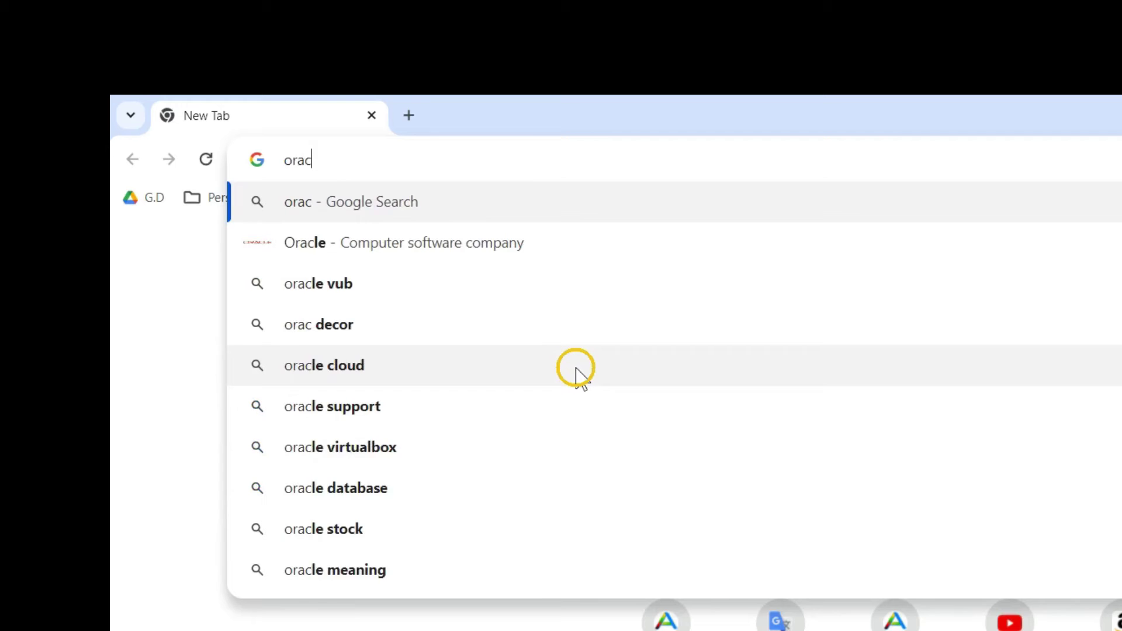
text(le java)
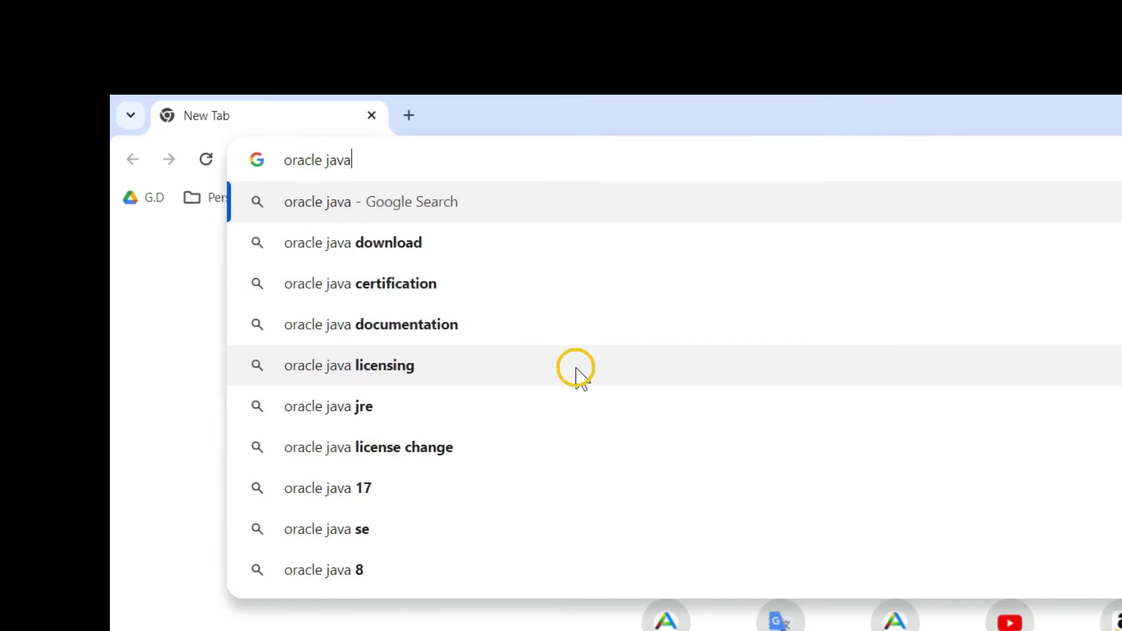
key(Return)
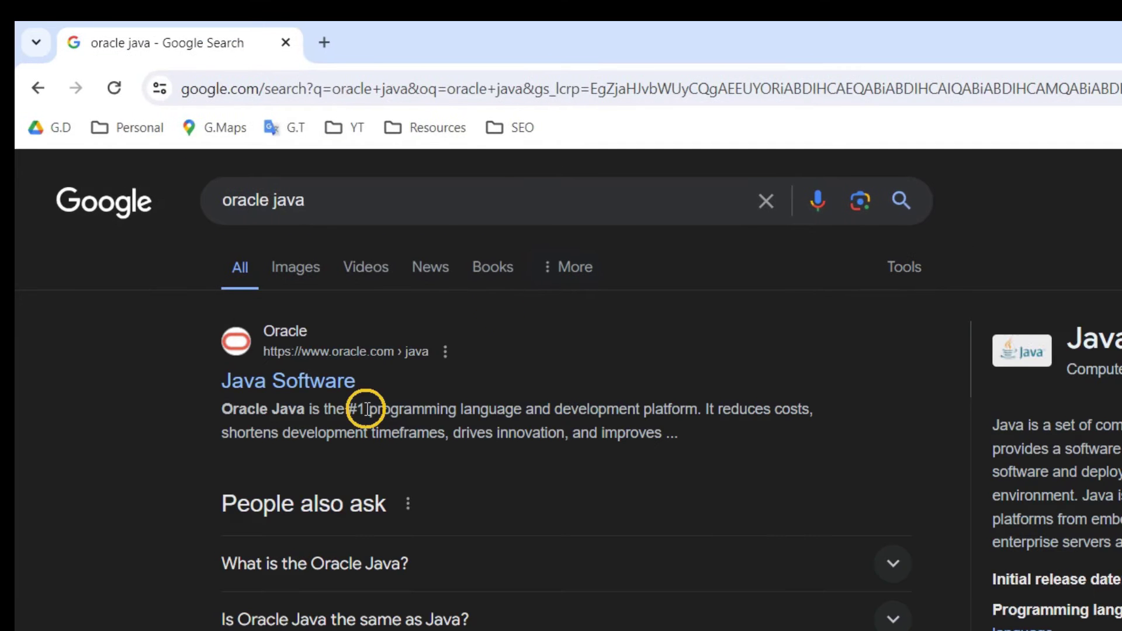
click(311, 399)
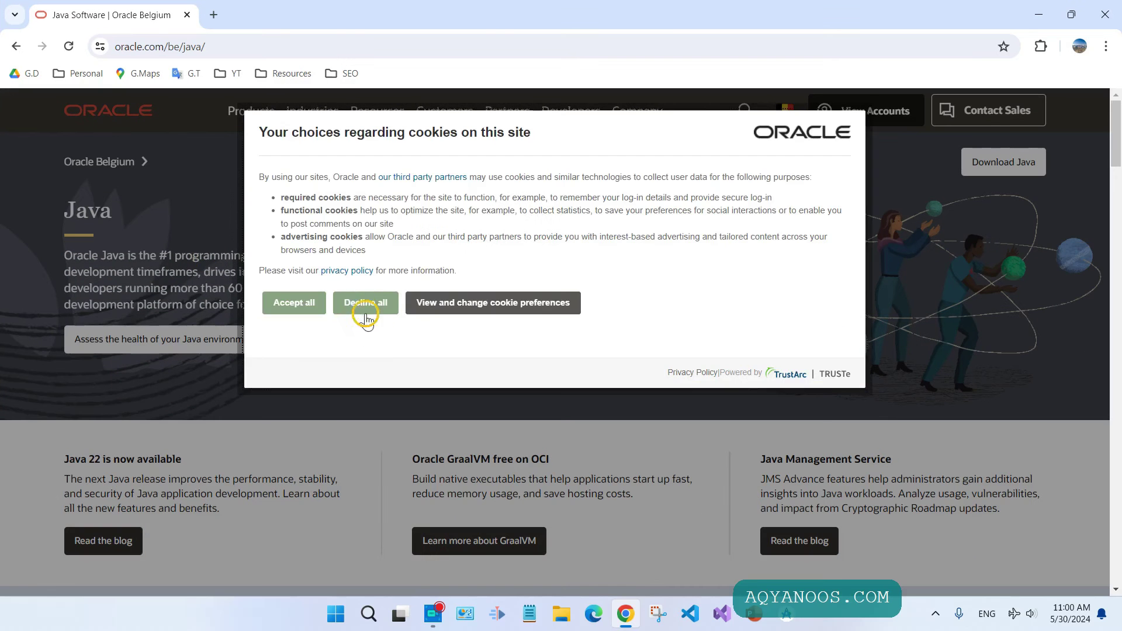
click(394, 336)
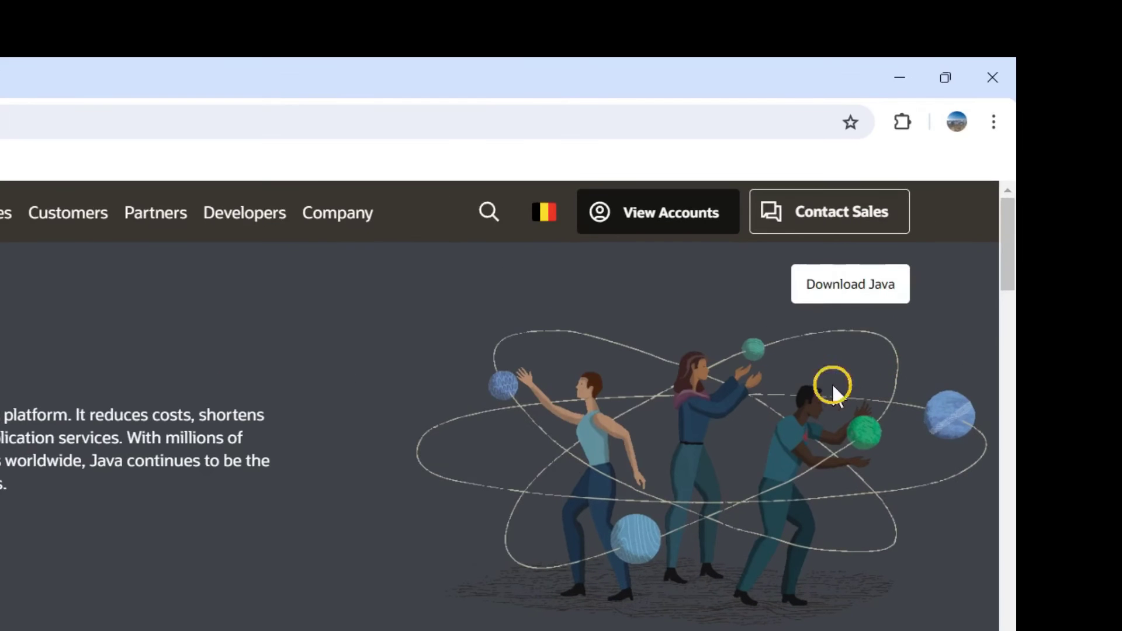
Step: Go to Oracle's Java downloads page and look over the free-licence note
click(843, 286)
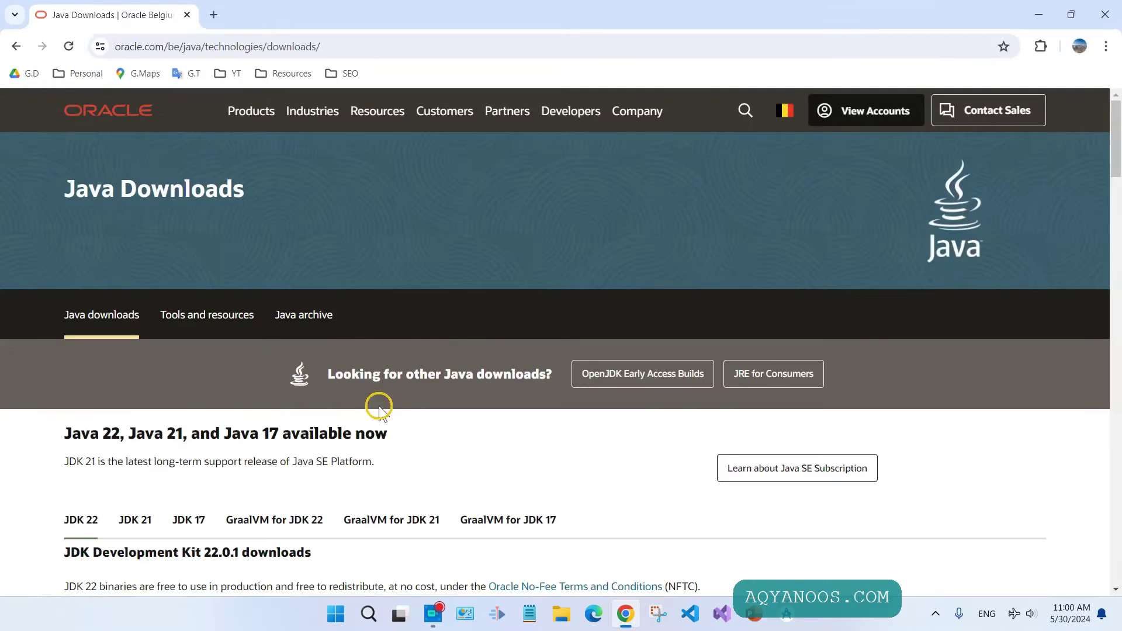
scroll(464, 328, down, 3)
scroll(467, 326, down, 4)
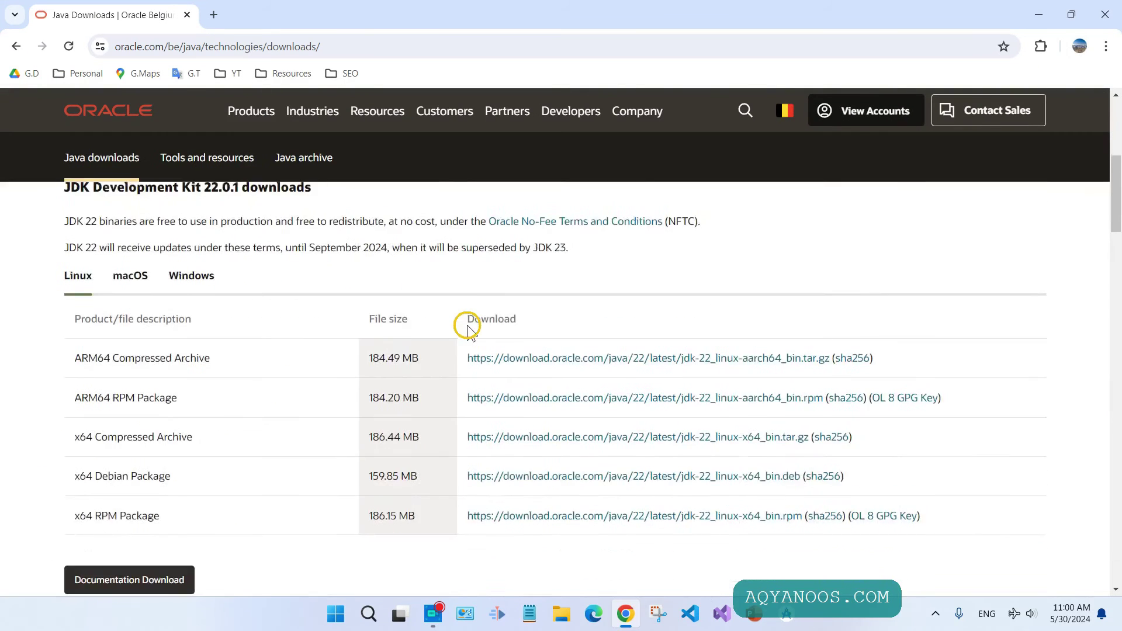
scroll(491, 281, up, 2)
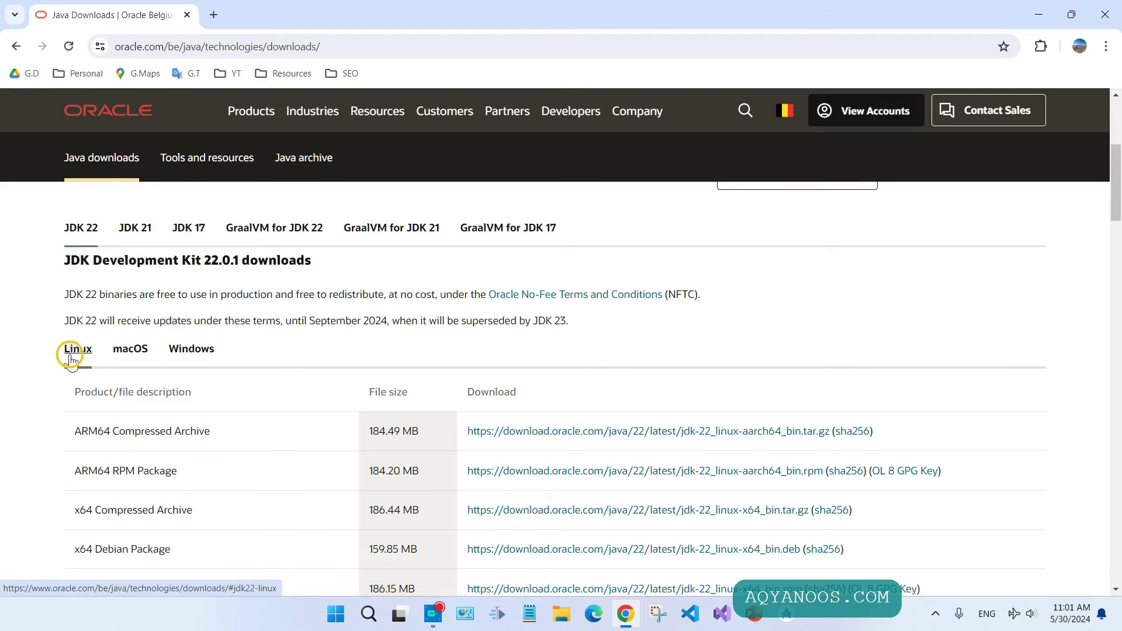
double_click(167, 295)
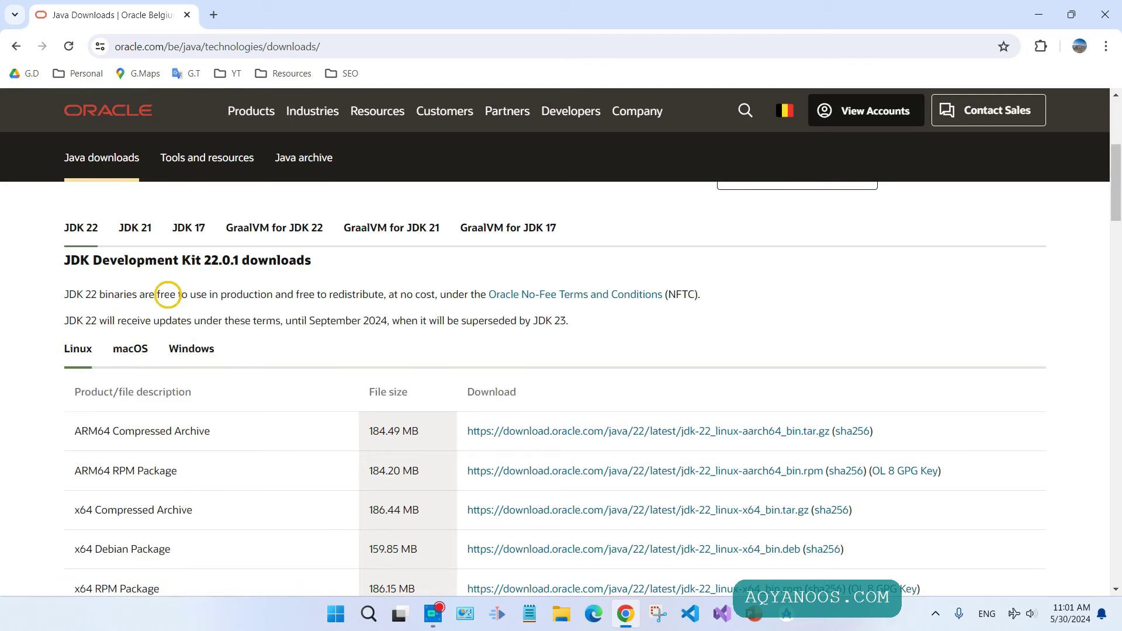
click(167, 295)
Step: Show the JDK 22.0.1 Windows downloads and highlight the x64 Installer row
click(192, 349)
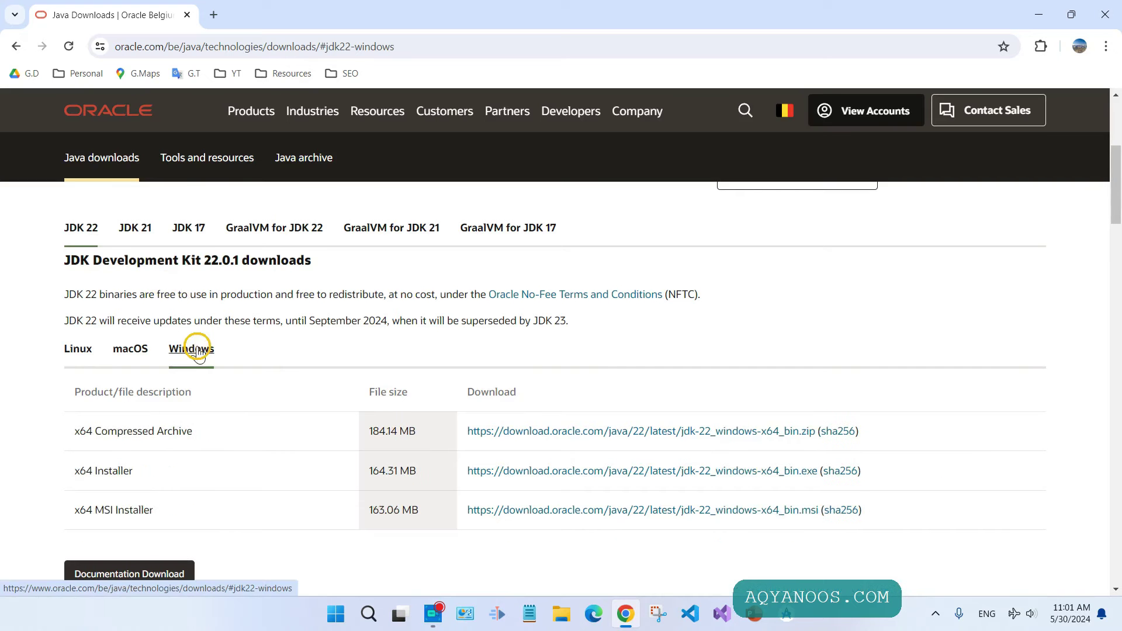
scroll(233, 305, down, 1)
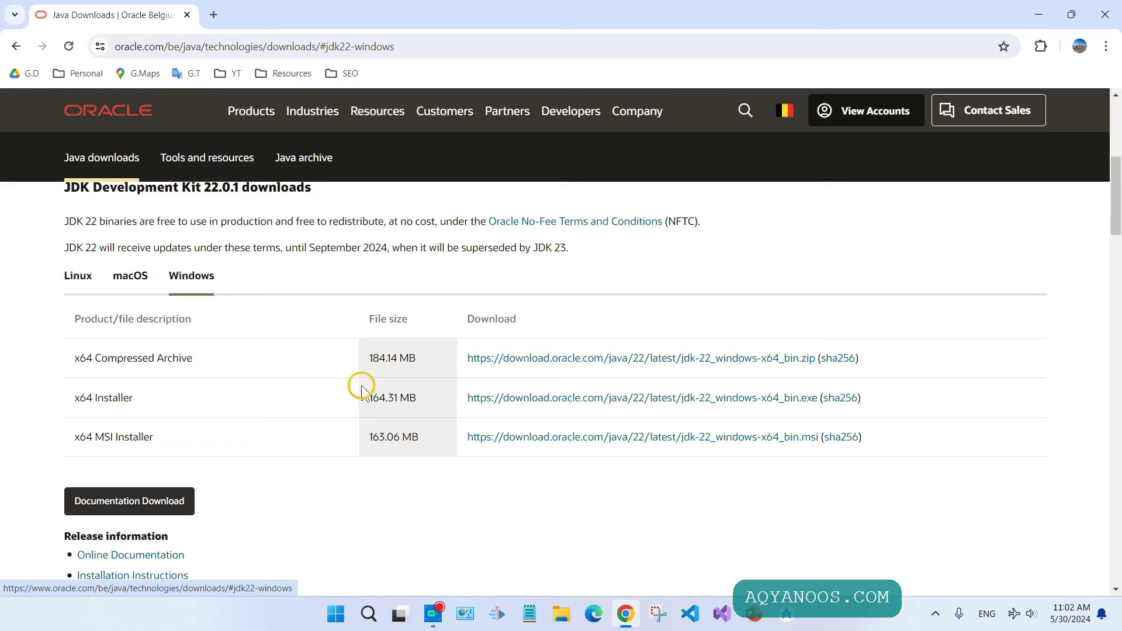
drag(134, 397, 65, 408)
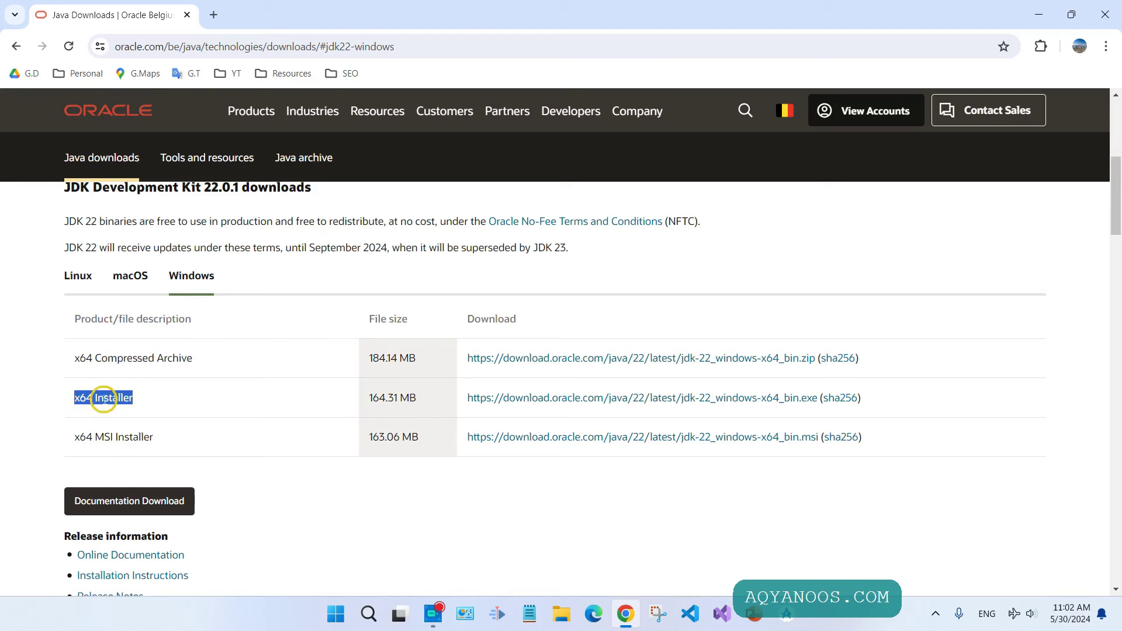
Step: Download jdk-22_windows-x64_bin.exe (164 MB) and follow its progress until it finishes
click(600, 400)
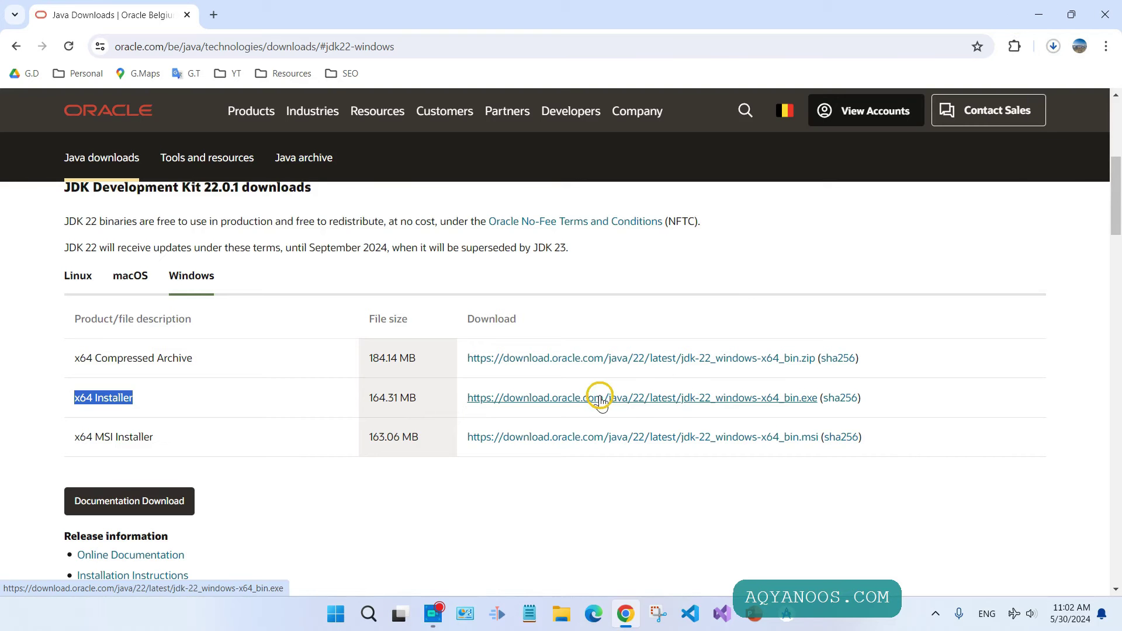
click(1053, 46)
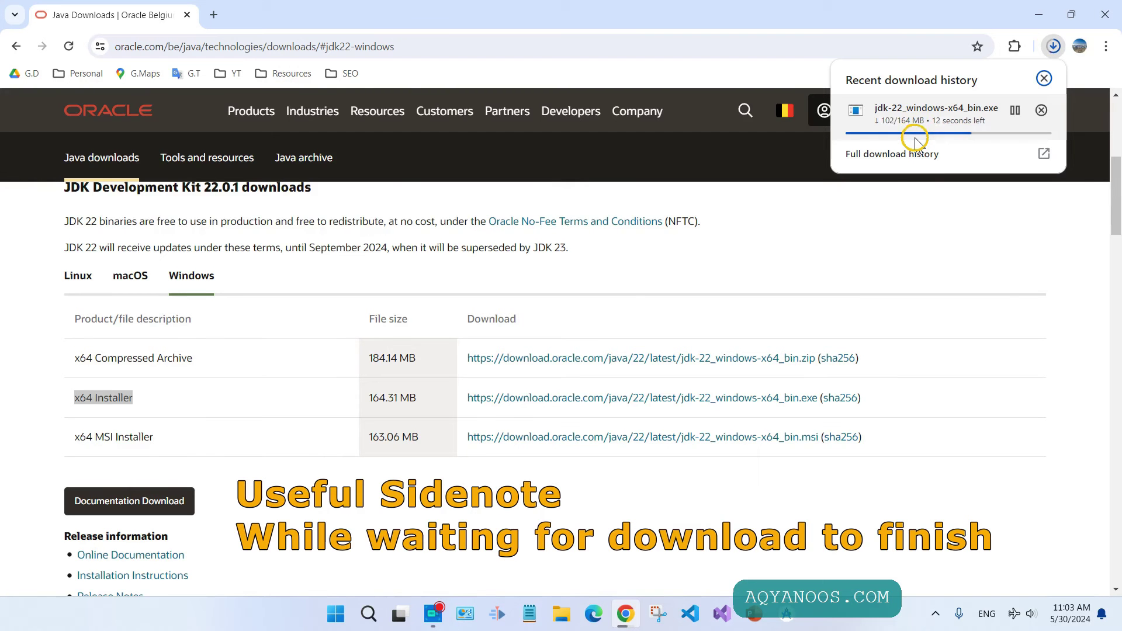
scroll(396, 268, up, 1)
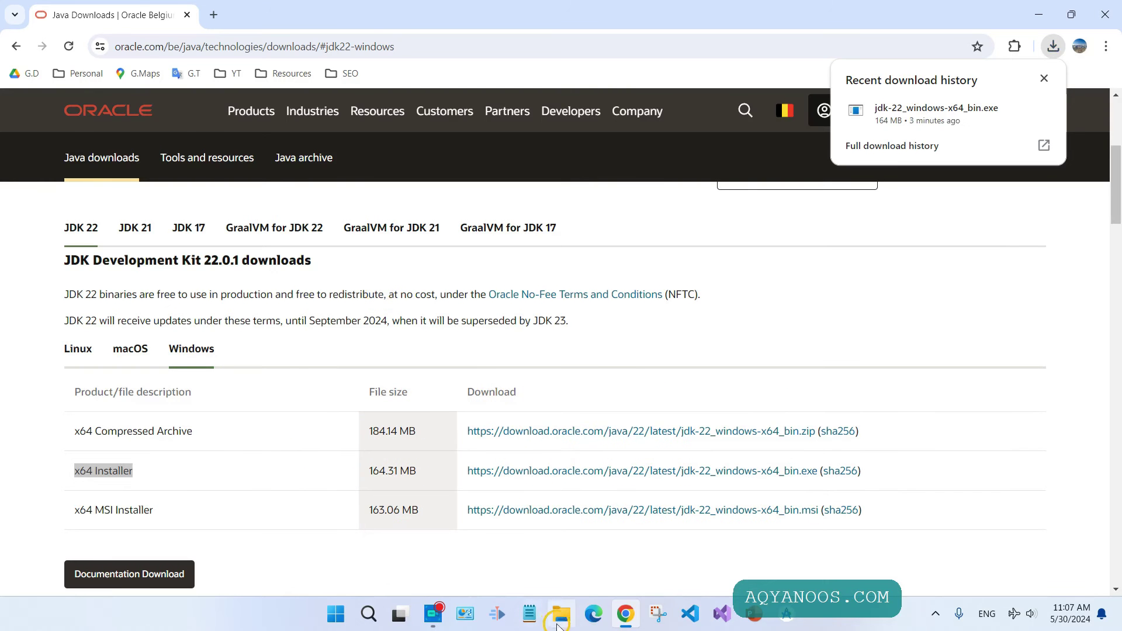
Step: Open Downloads in File Explorer, close Chrome, and launch jdk-22_windows-x64_bin.exe
click(561, 614)
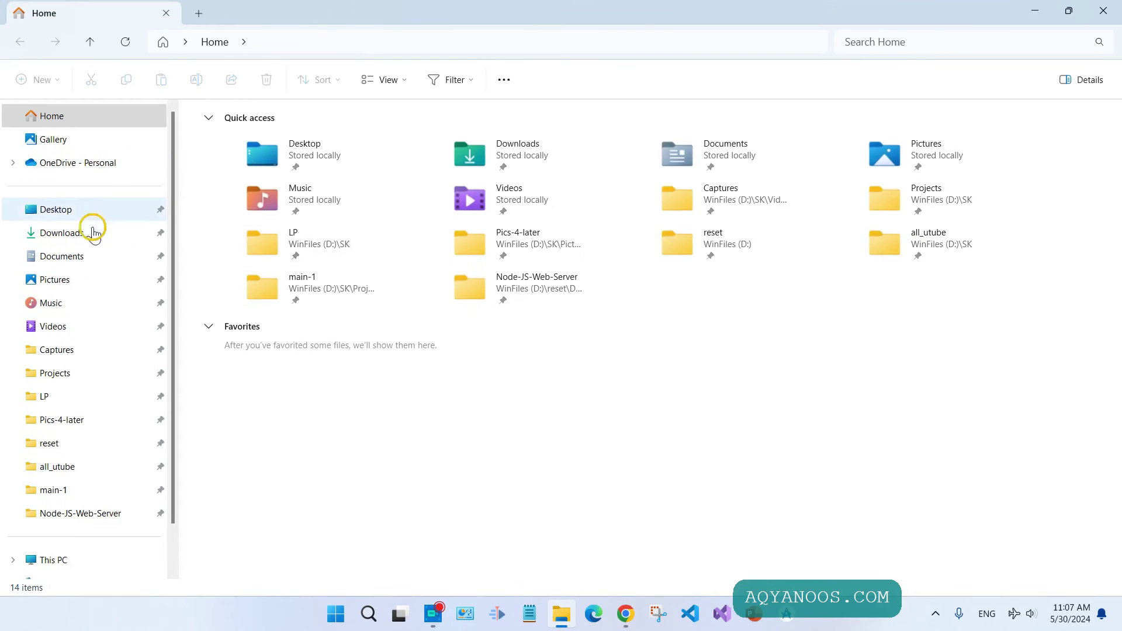
click(92, 233)
click(625, 613)
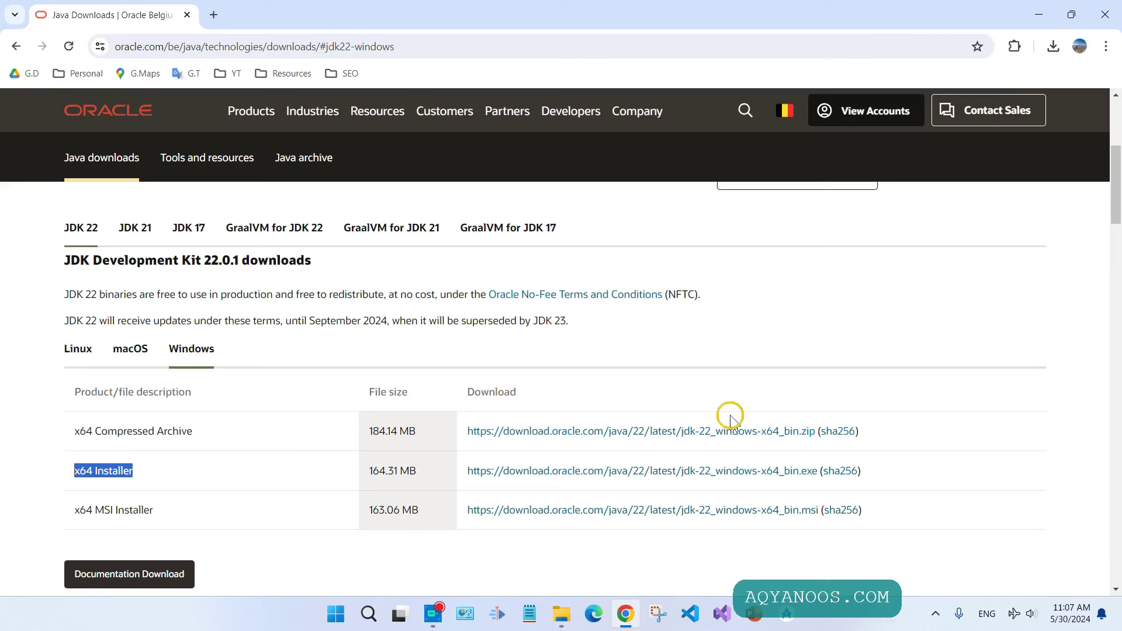
click(1103, 10)
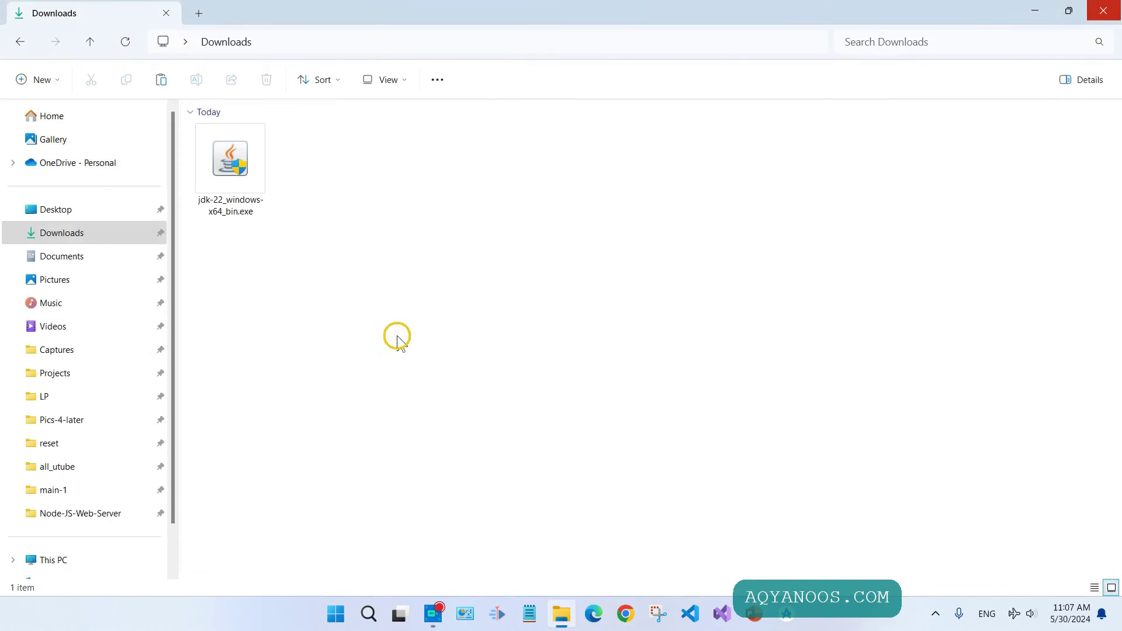
click(230, 167)
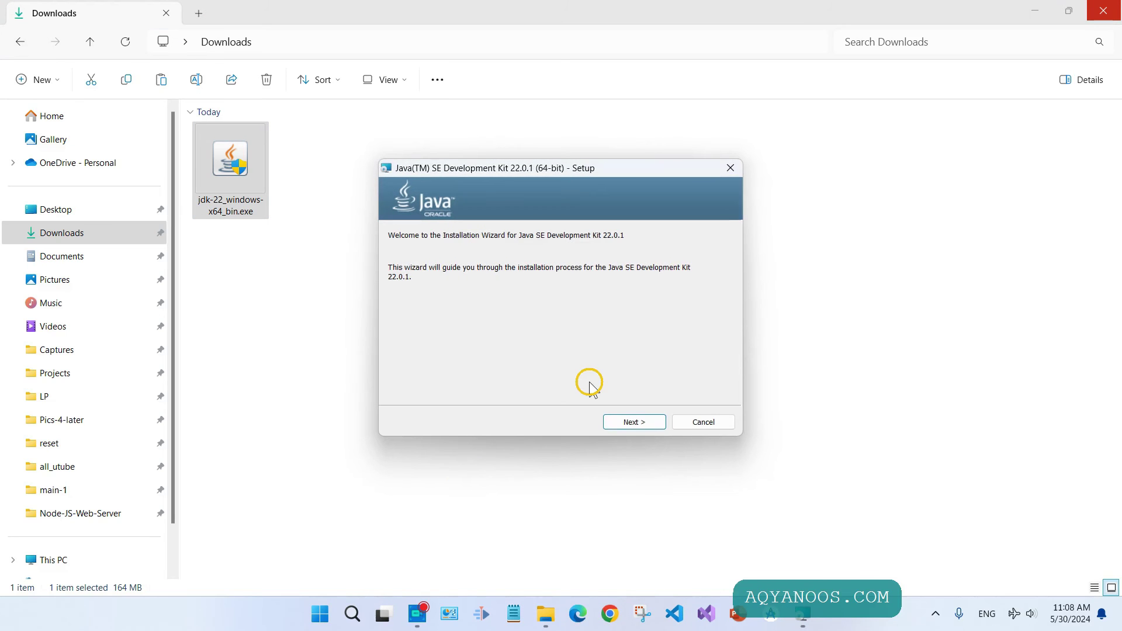
Step: Install JDK 22.0.1 to the default folder and close the setup wizard when done
click(634, 422)
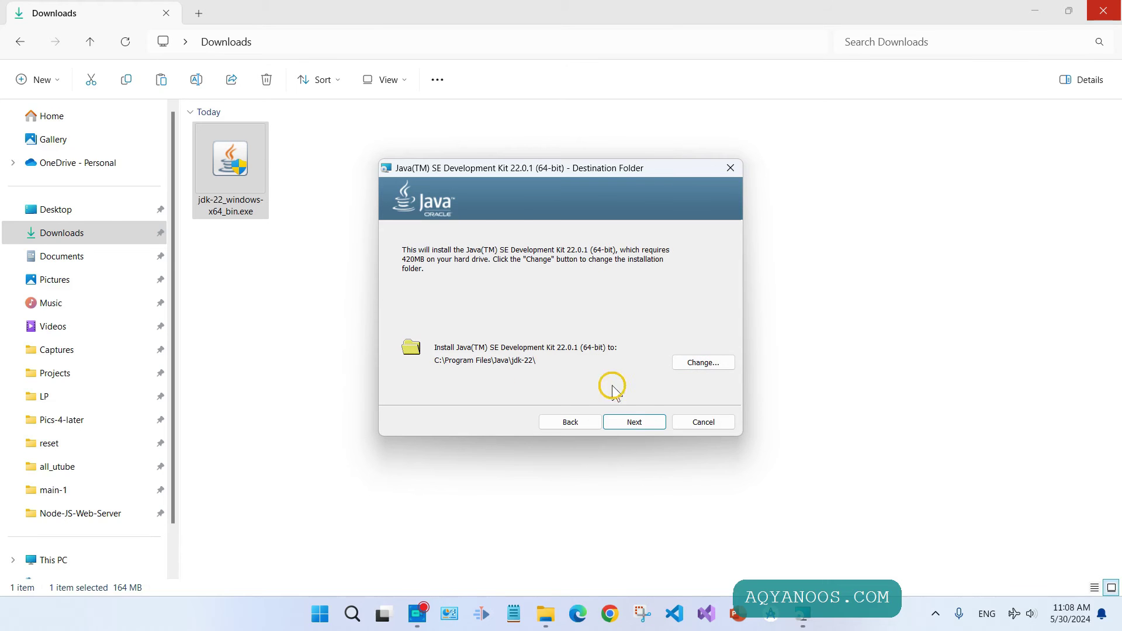
click(636, 422)
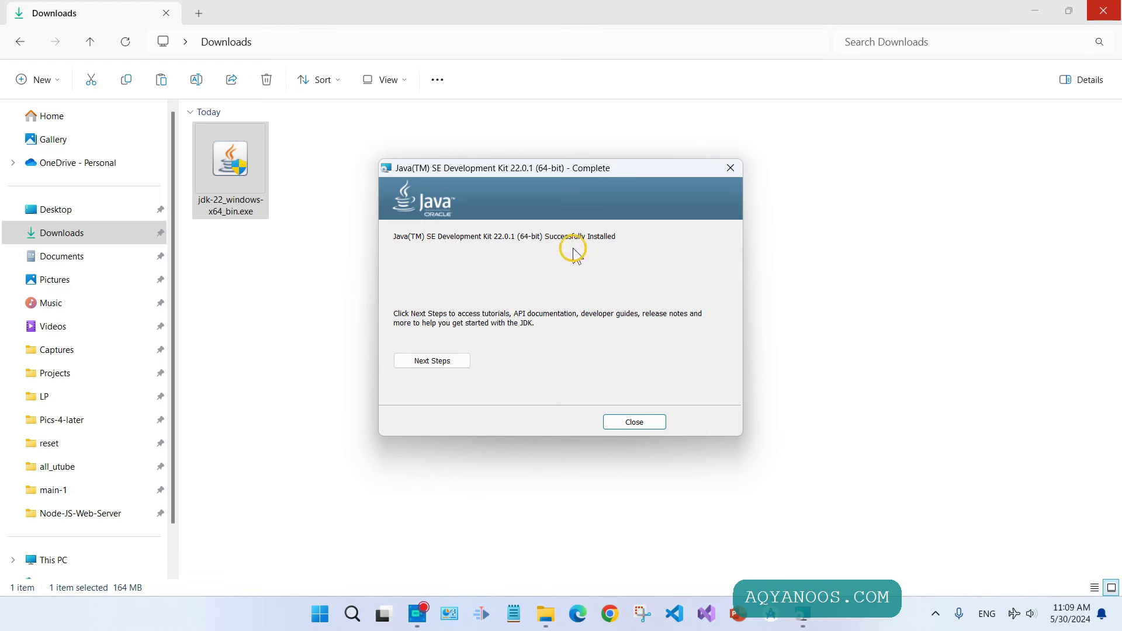
click(635, 422)
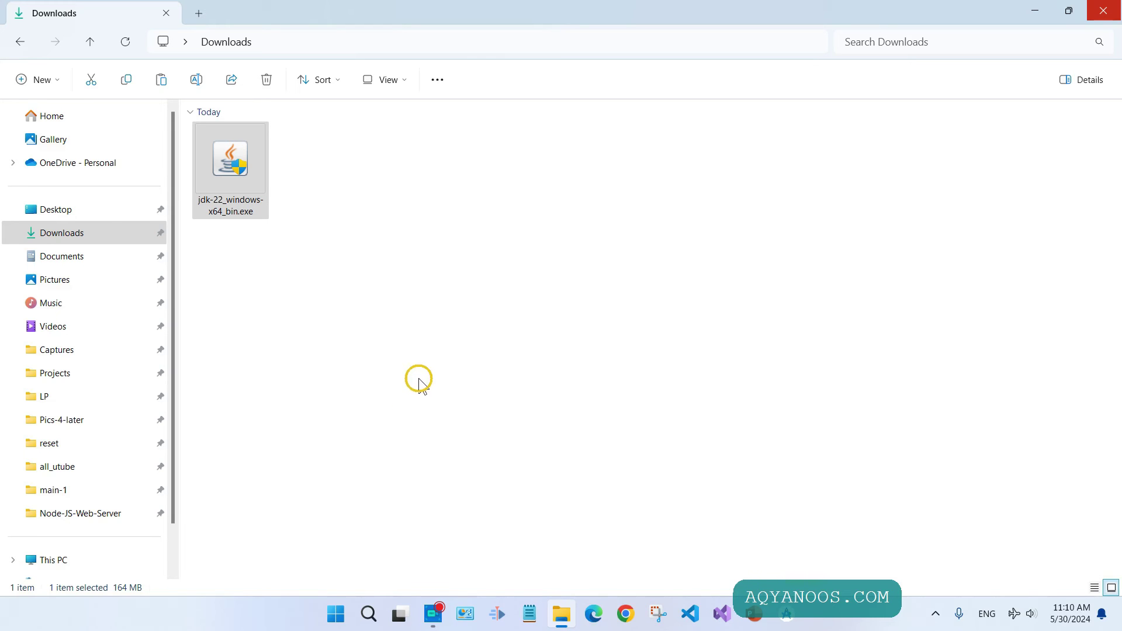
Step: Search Windows for 'env' and open 'Edit the system environment variables'
click(419, 381)
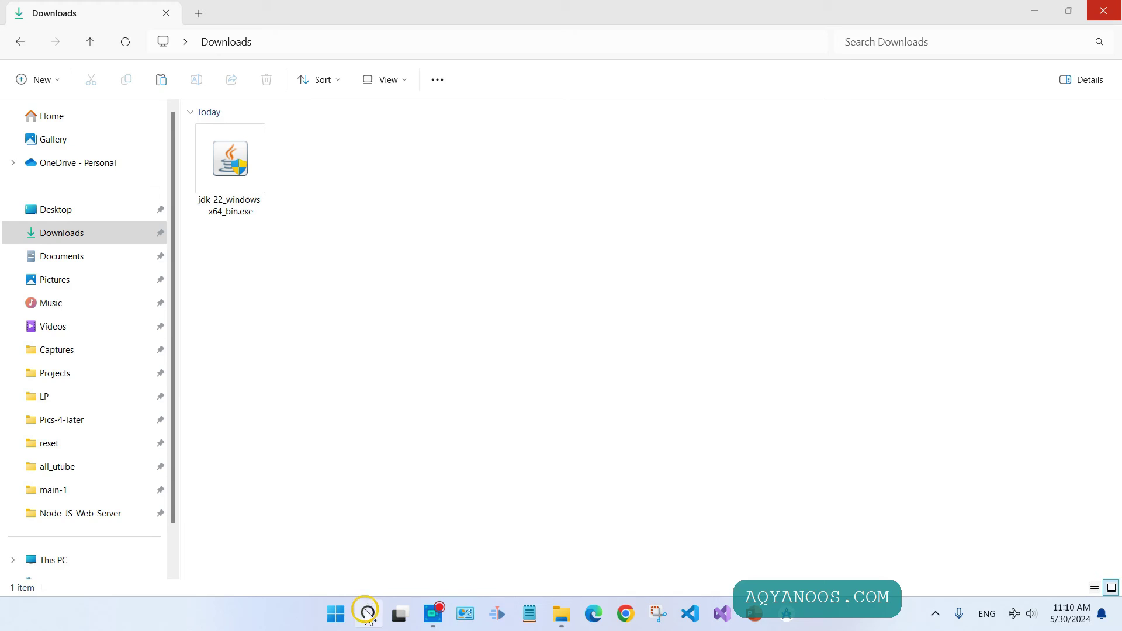
click(369, 613)
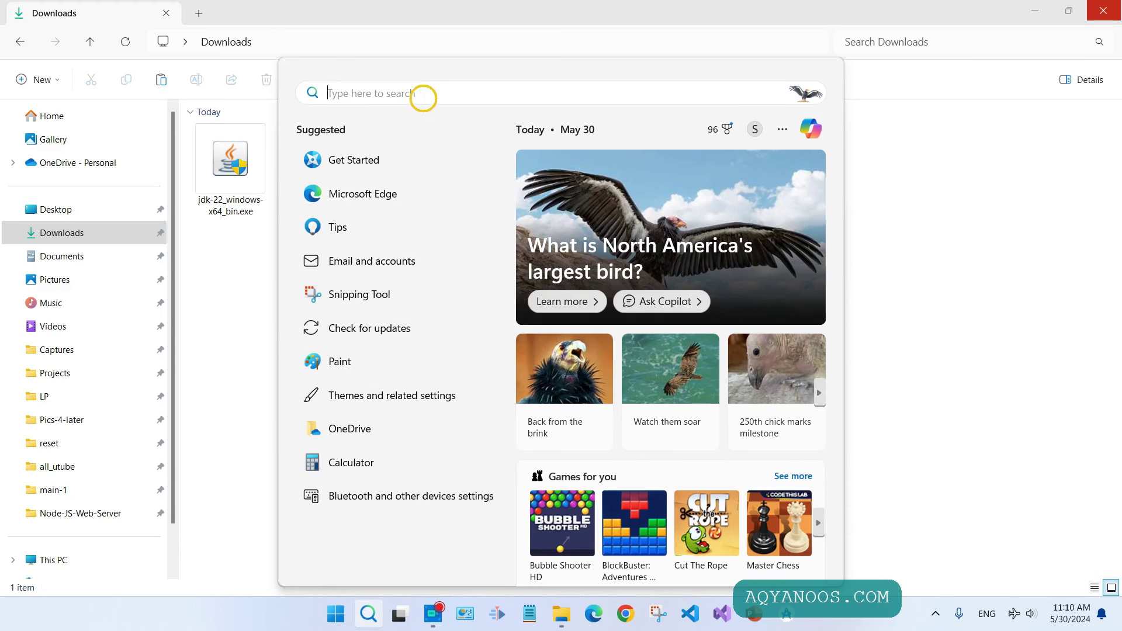
text(en)
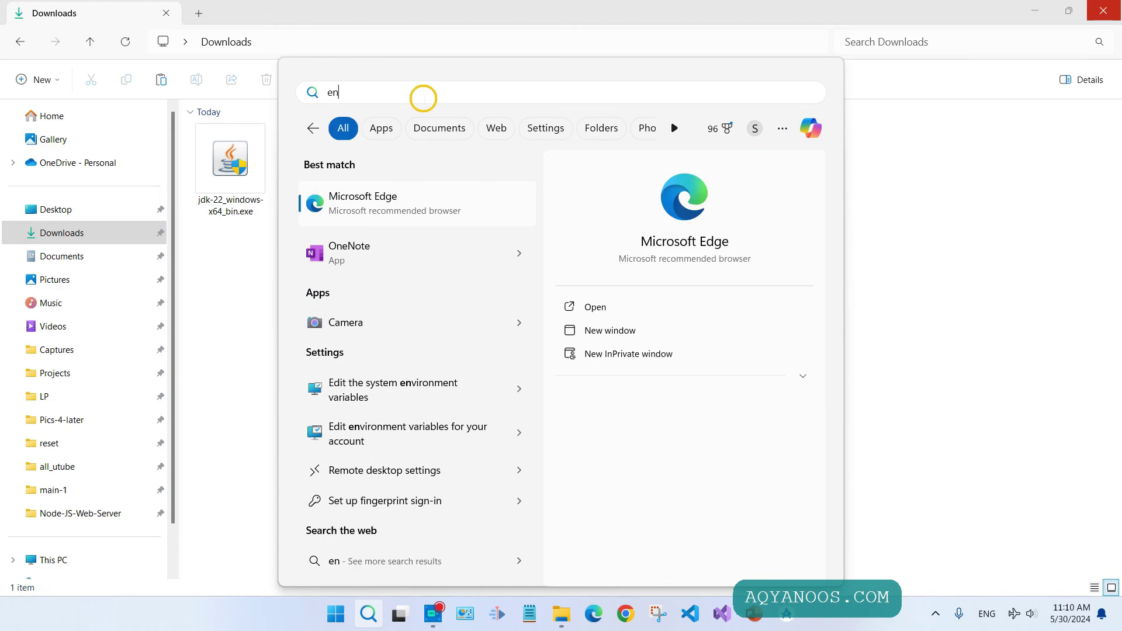
text(v)
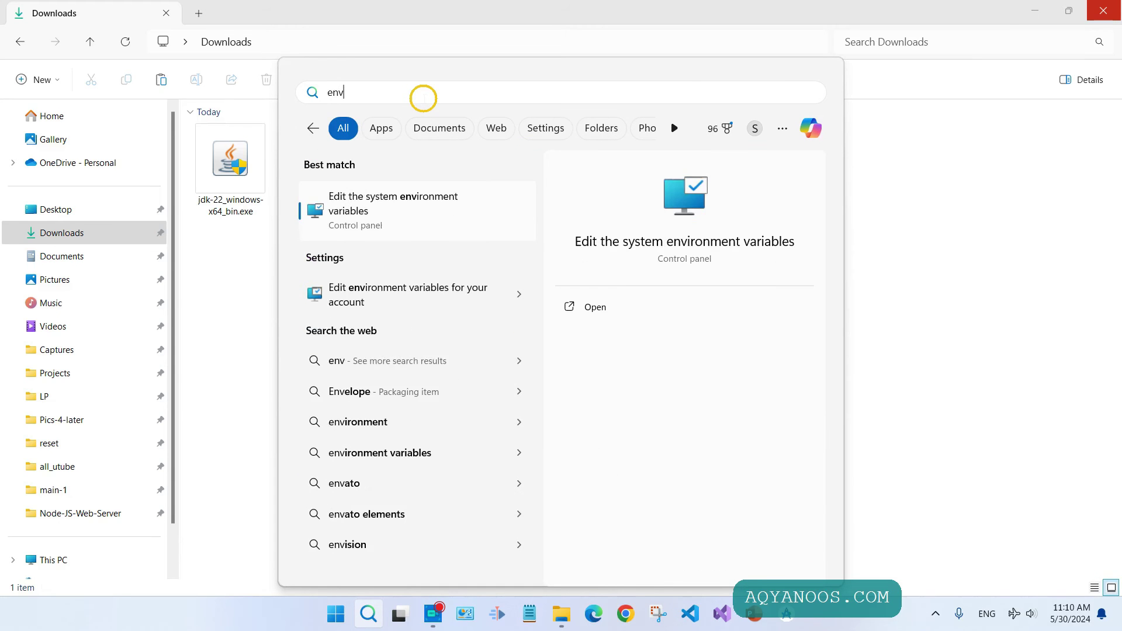
click(425, 219)
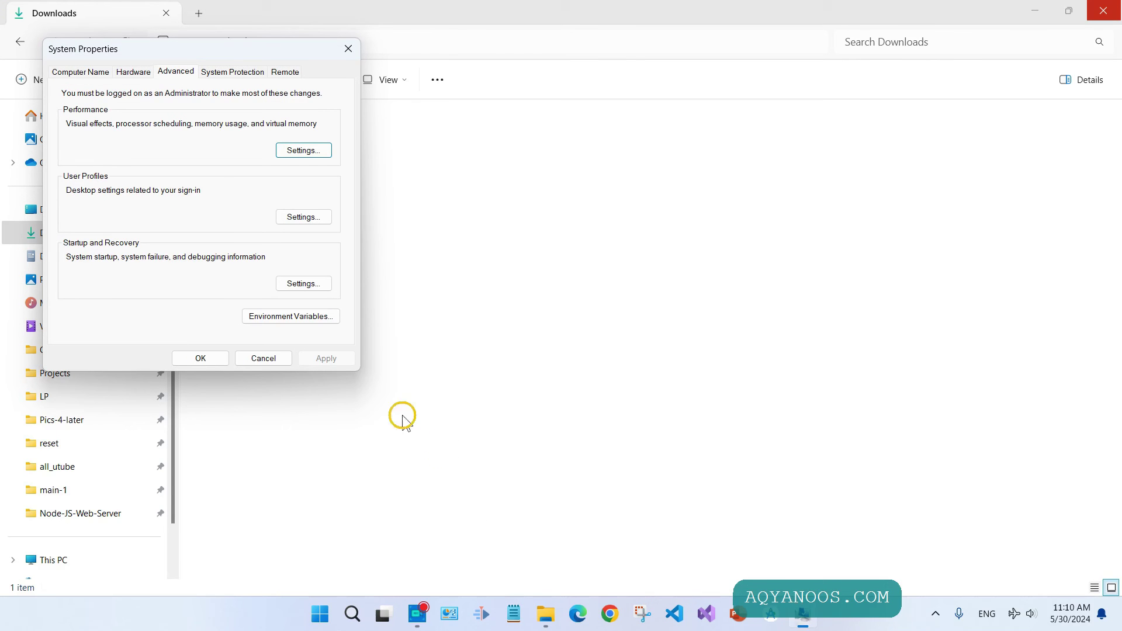
Step: Centre System Properties, open Environment Variables, and edit the system Path variable
drag(164, 51, 458, 125)
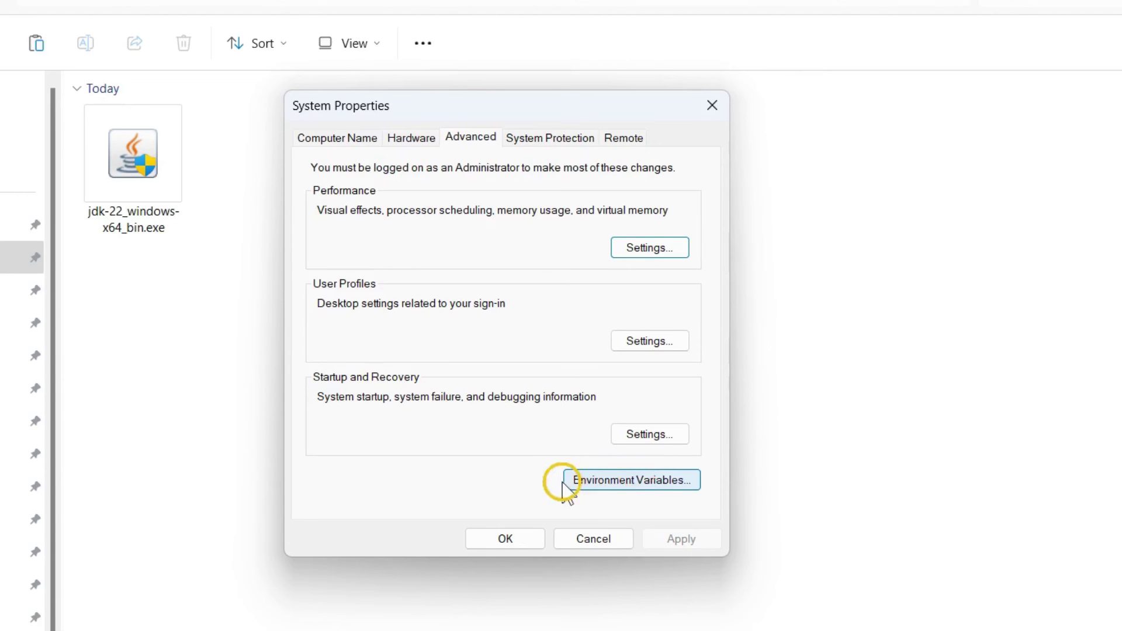
click(625, 481)
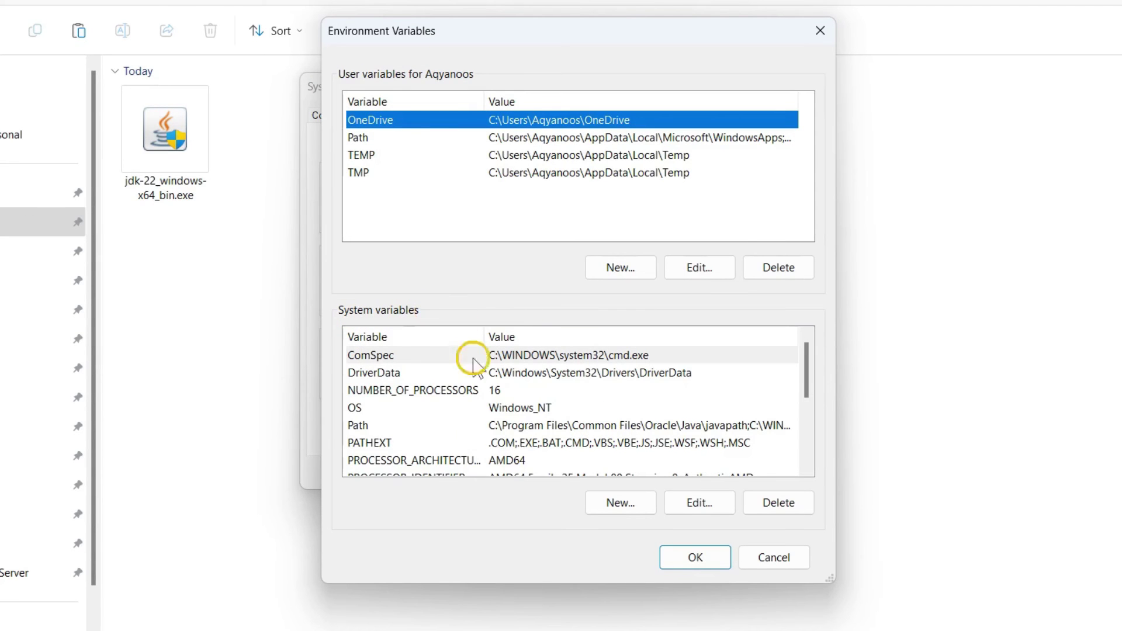
click(380, 428)
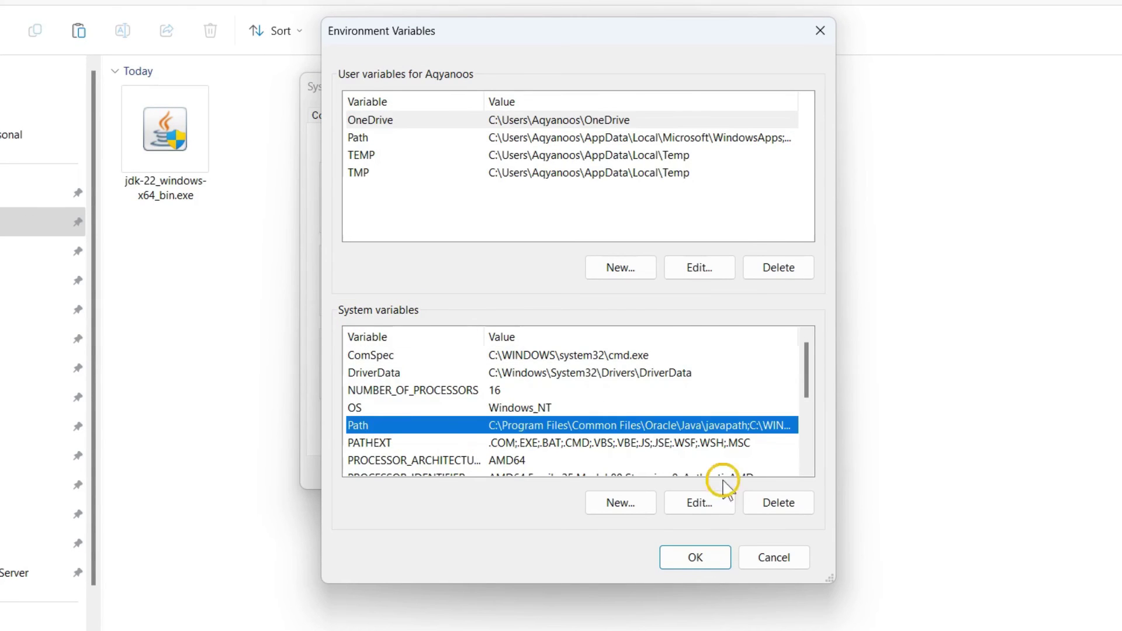
click(701, 504)
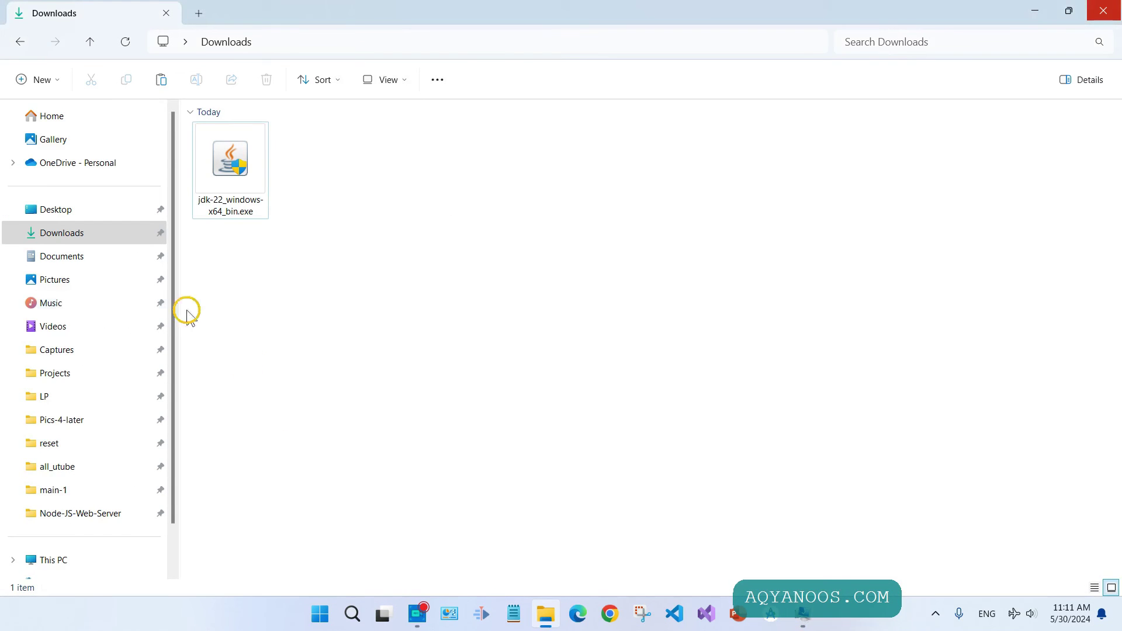
Step: Browse File Explorer to C:\Program Files\Java\jdk-22\bin
scroll(83, 444, down, 1)
click(68, 508)
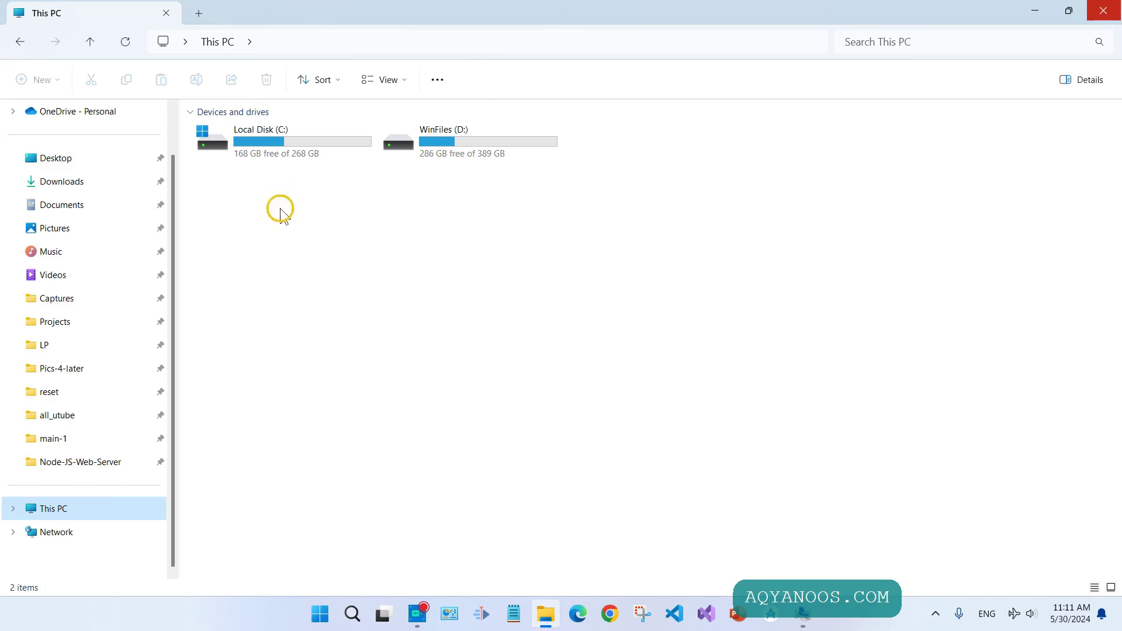
double_click(270, 140)
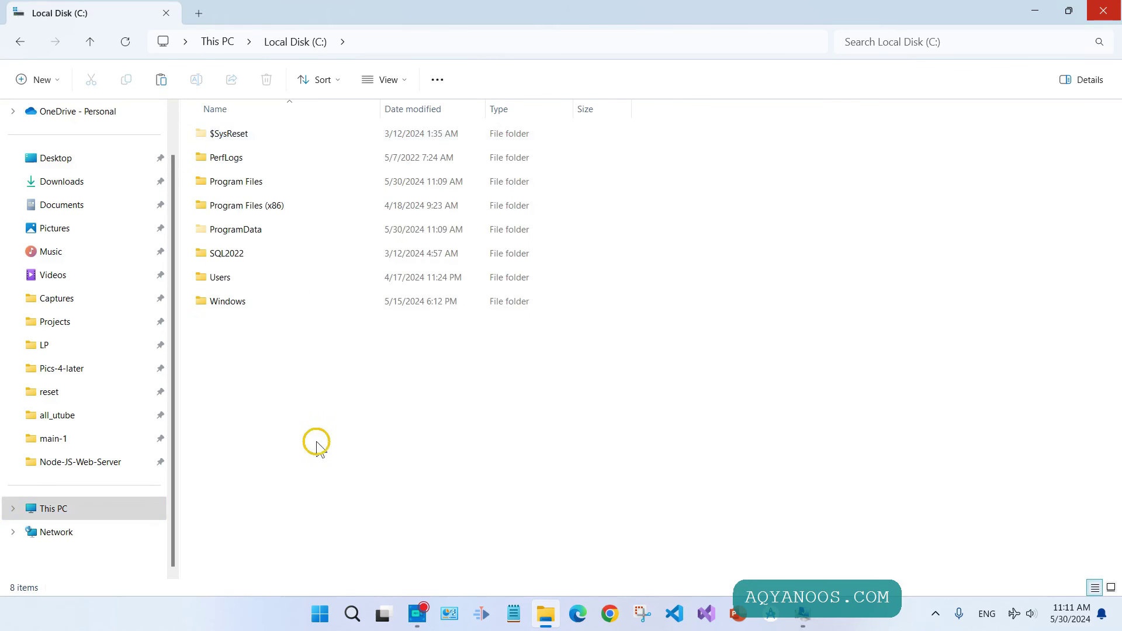
double_click(252, 185)
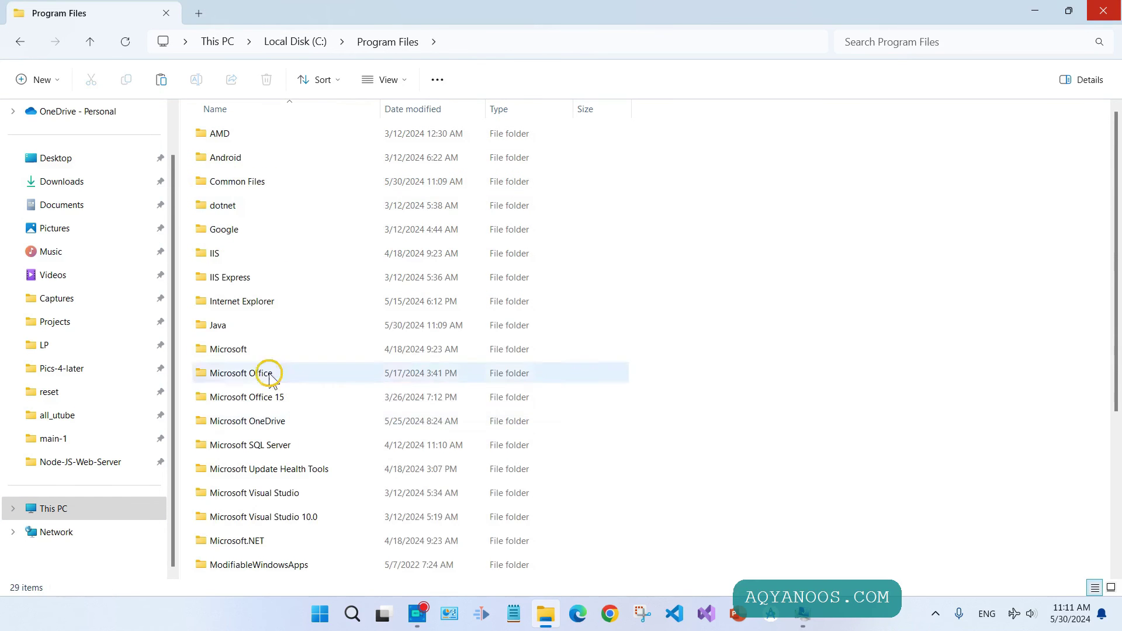
double_click(221, 323)
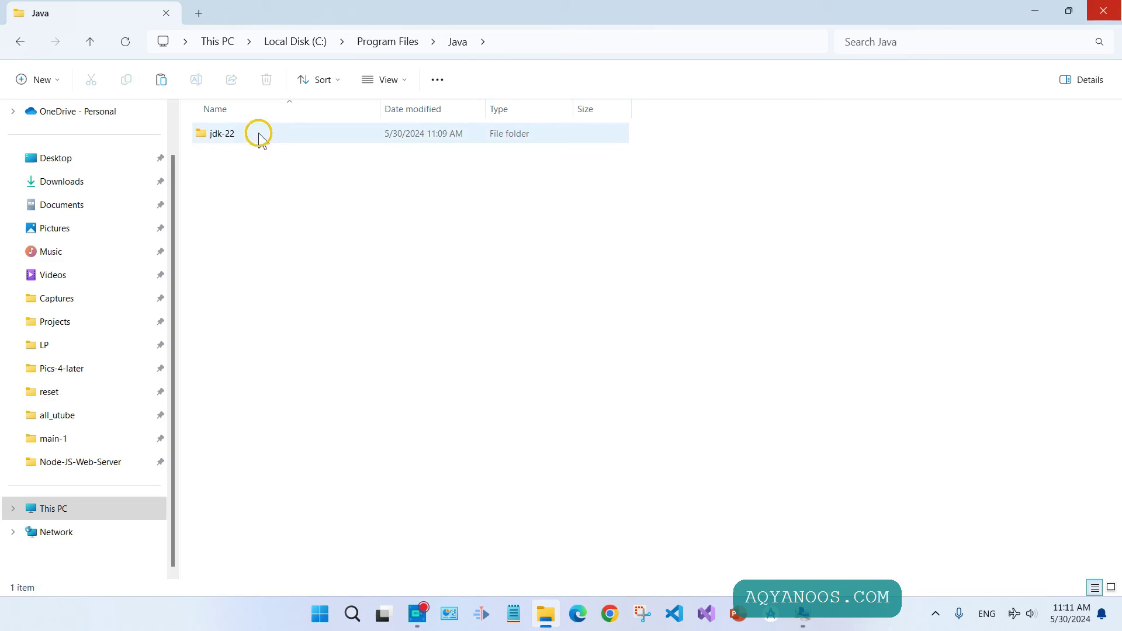
double_click(241, 135)
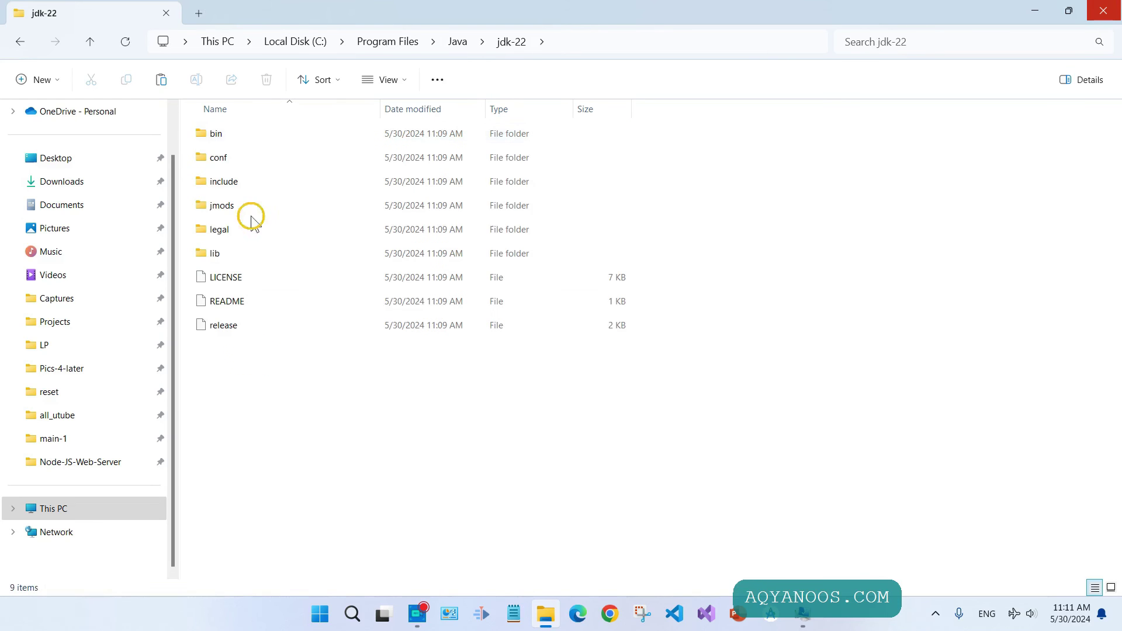
double_click(227, 134)
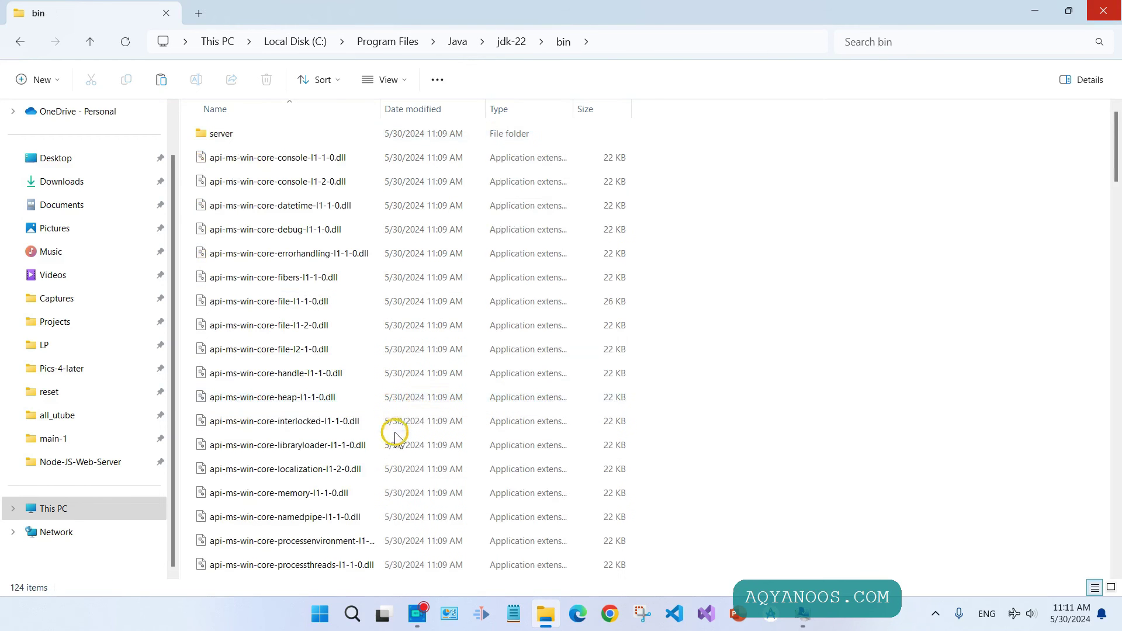
Step: Copy the bin folder's full path from the address bar
click(639, 42)
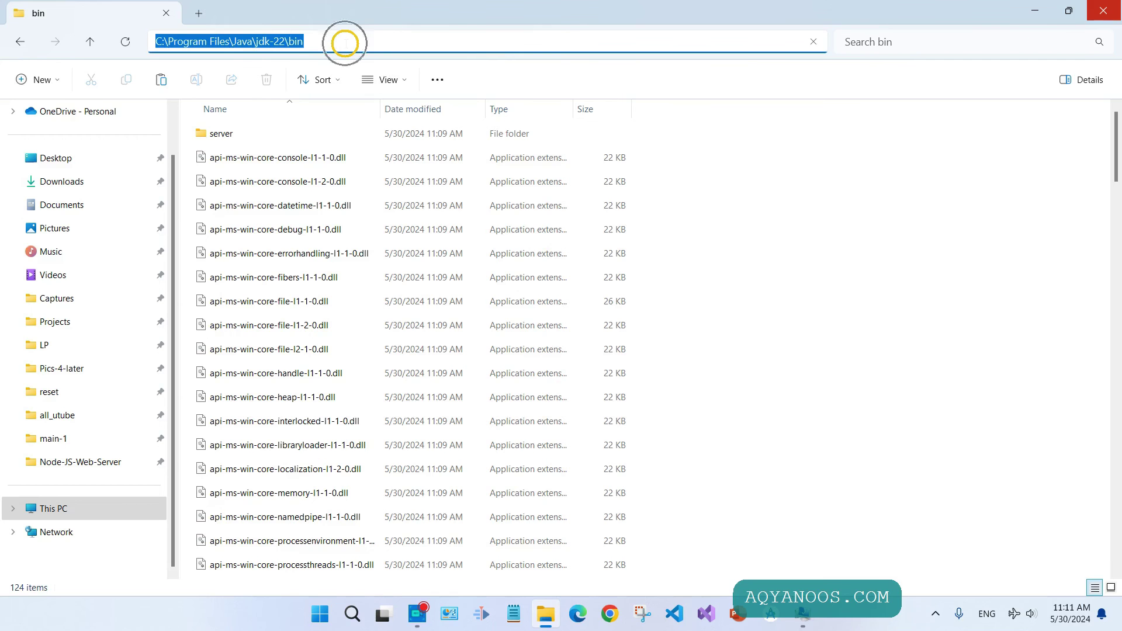
right_click(270, 43)
click(321, 81)
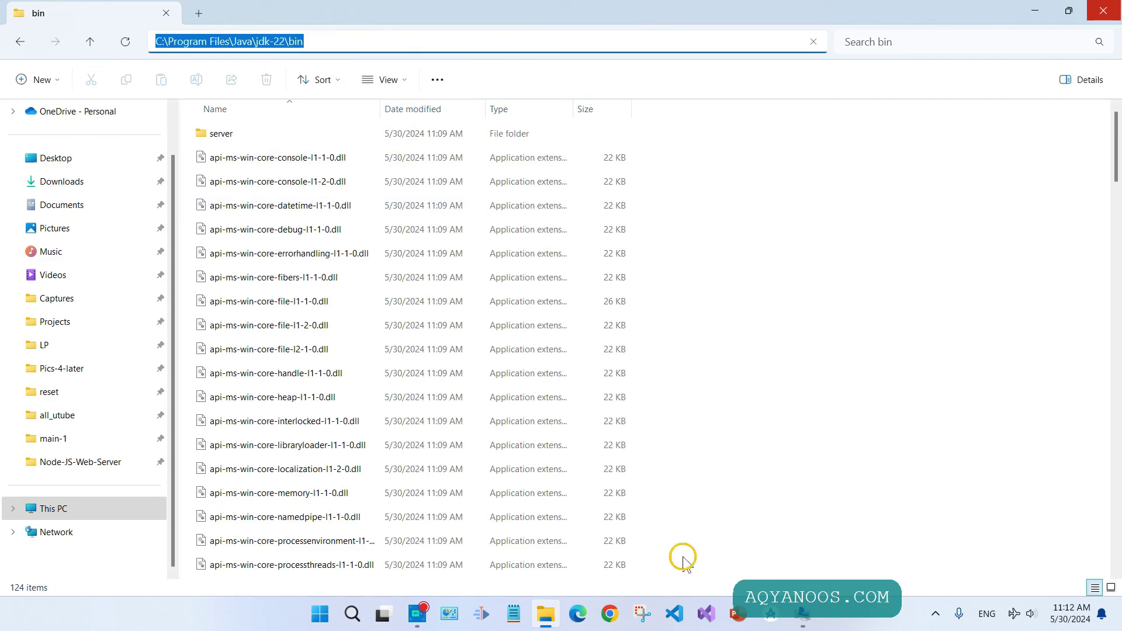
click(803, 615)
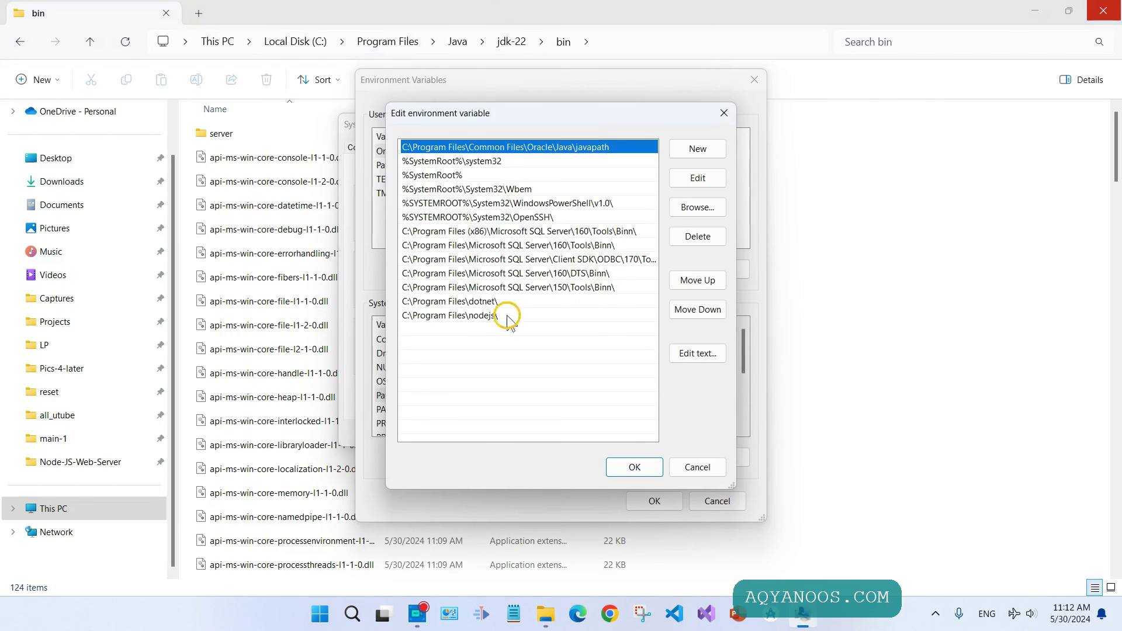
Step: Add a new Path entry containing the pasted C:\Program Files\Java\jdk-22\bin path
click(704, 149)
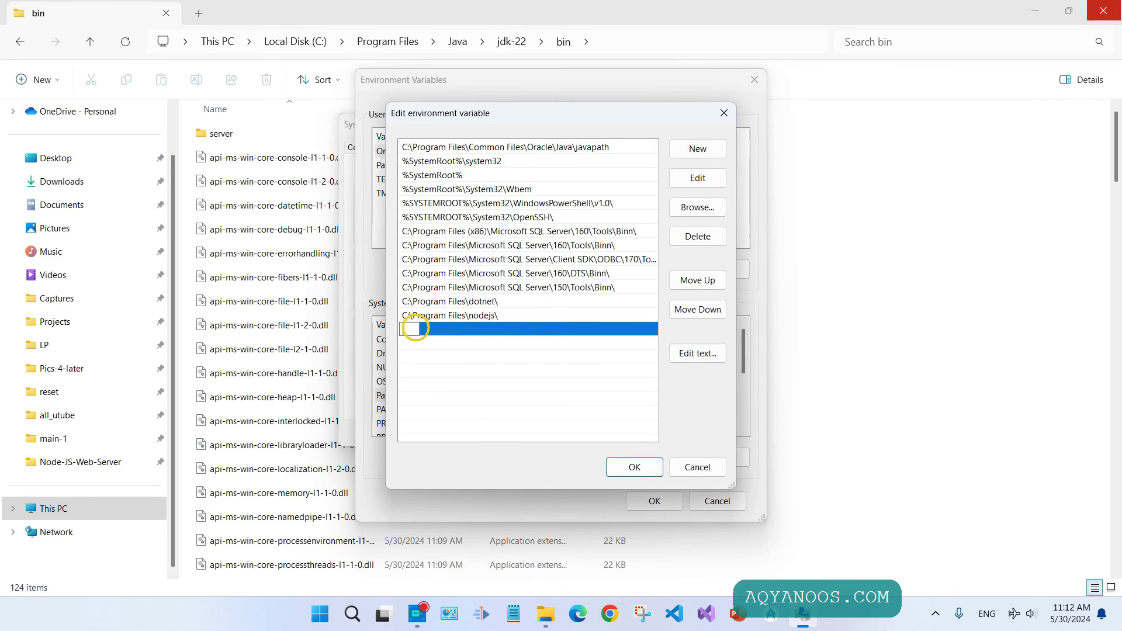
right_click(410, 329)
click(447, 389)
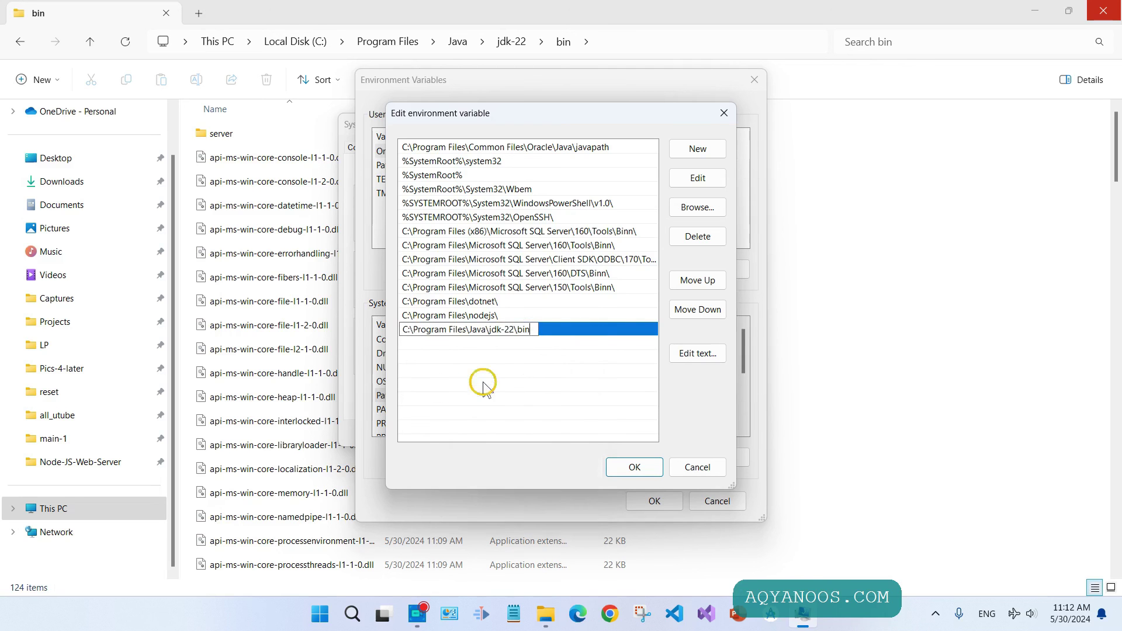
click(552, 365)
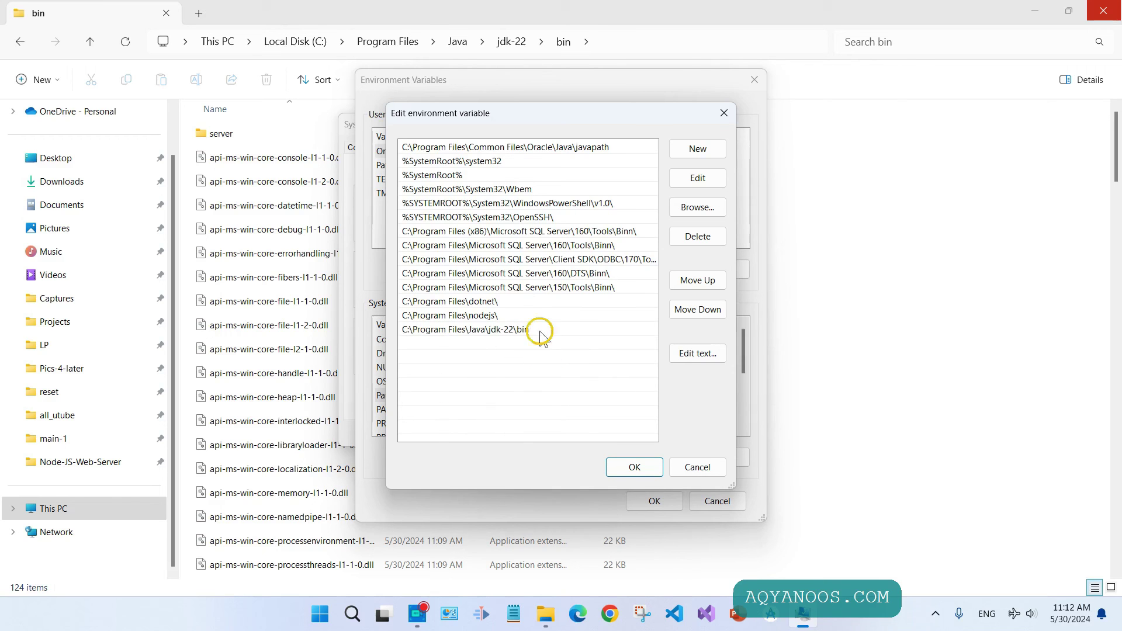
click(229, 12)
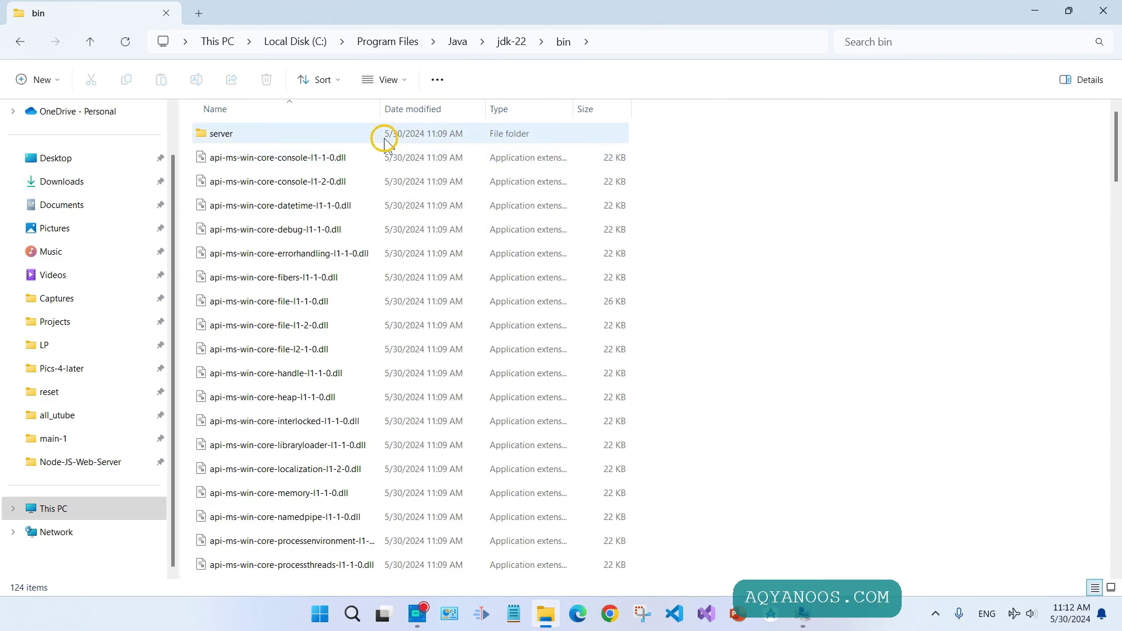
Step: Navigate File Explorer back to C:\Program Files
click(293, 40)
click(335, 356)
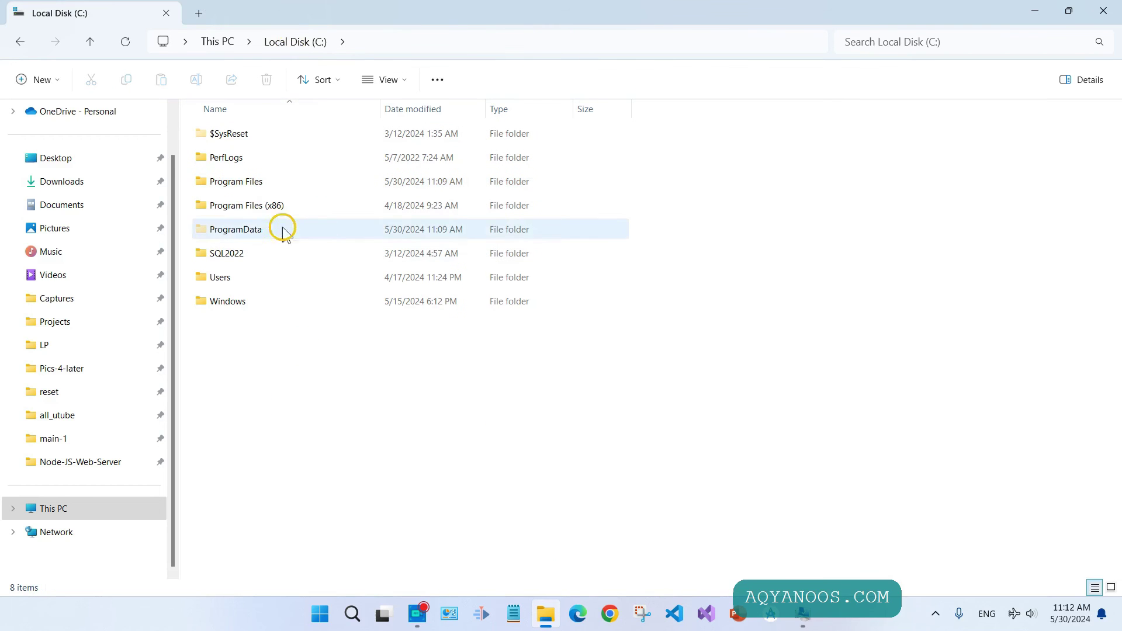
click(228, 42)
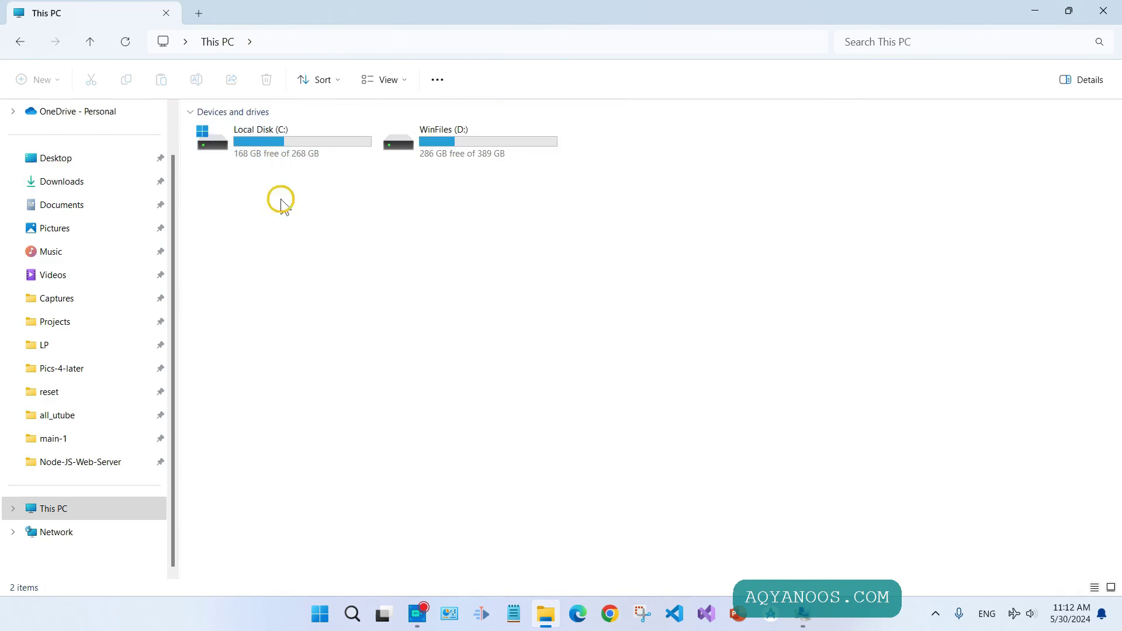
double_click(263, 151)
double_click(248, 186)
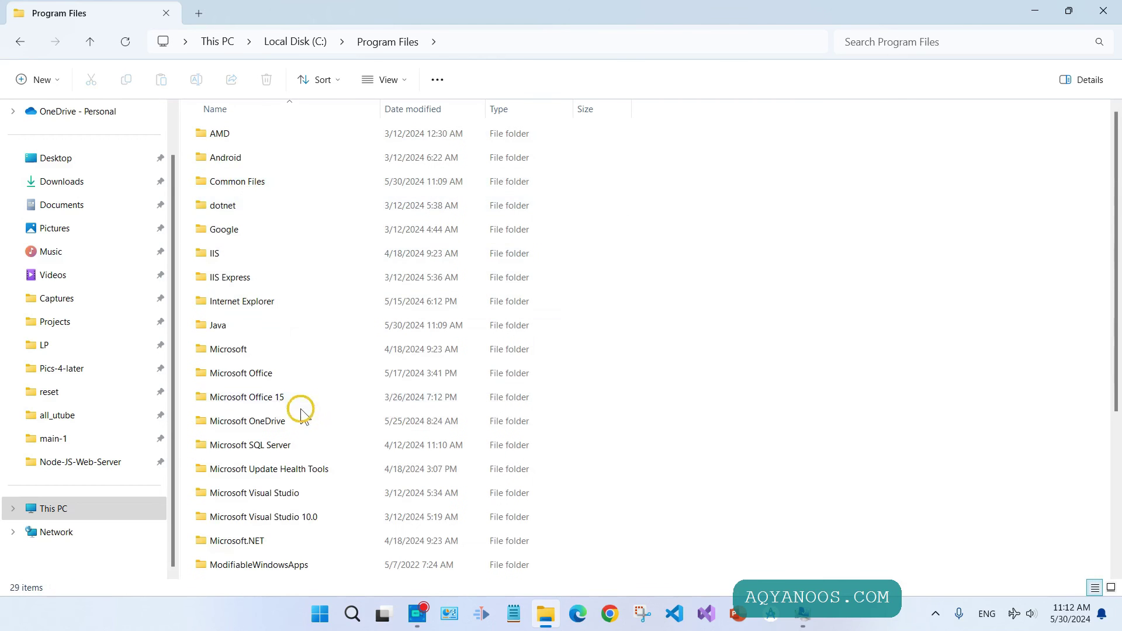
Step: Open Common Files\Oracle\Java\javapath and copy its full folder path
double_click(258, 182)
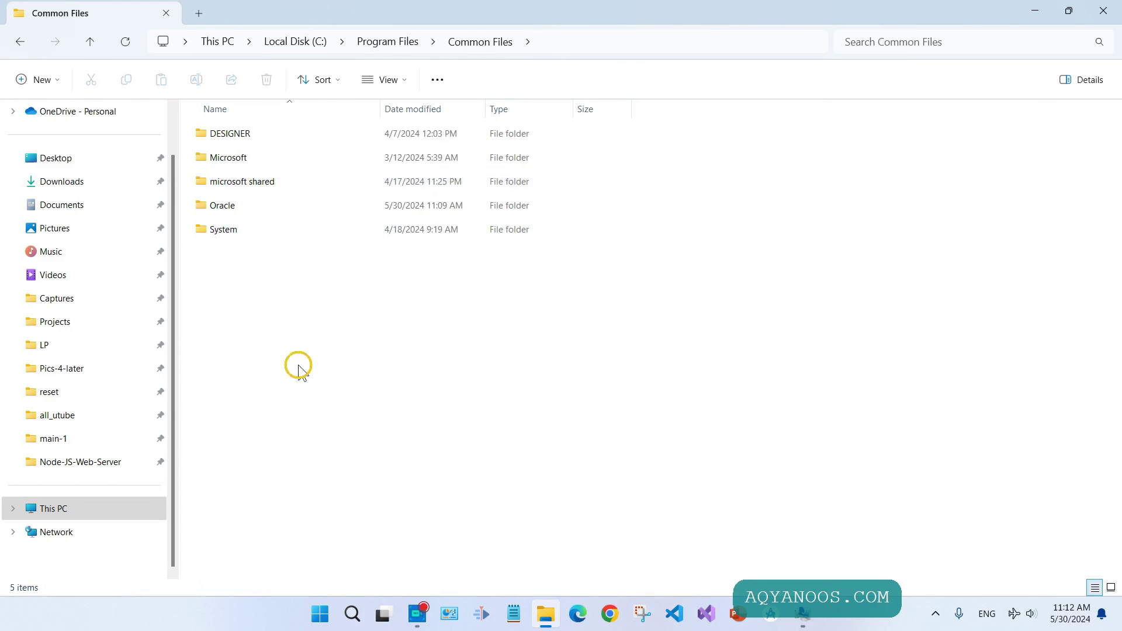
click(255, 206)
double_click(255, 206)
double_click(238, 135)
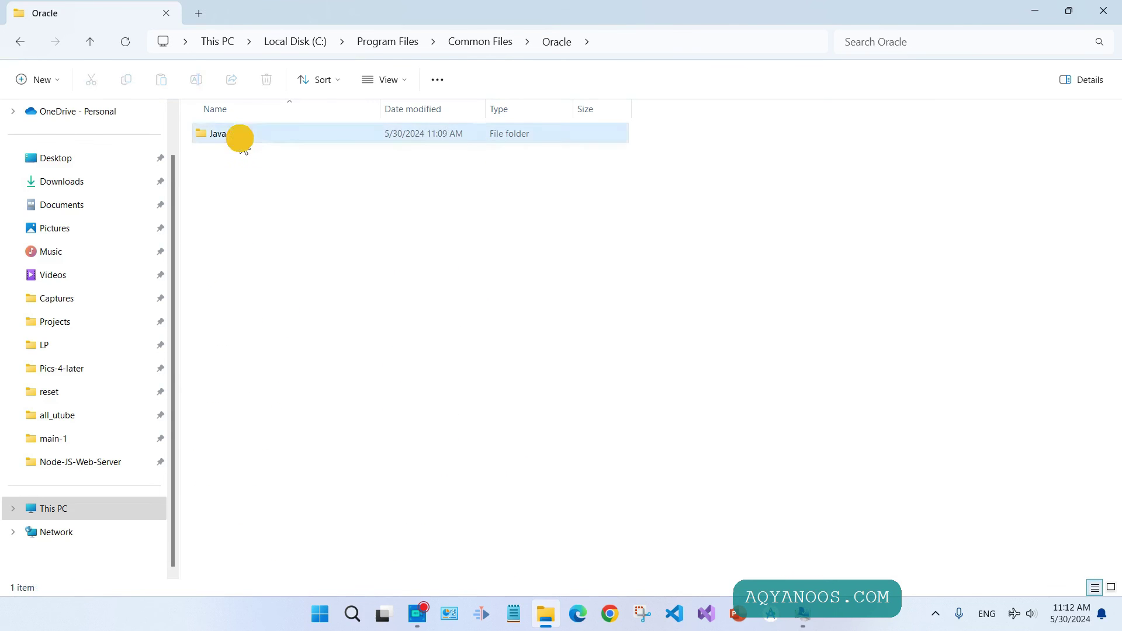
double_click(240, 135)
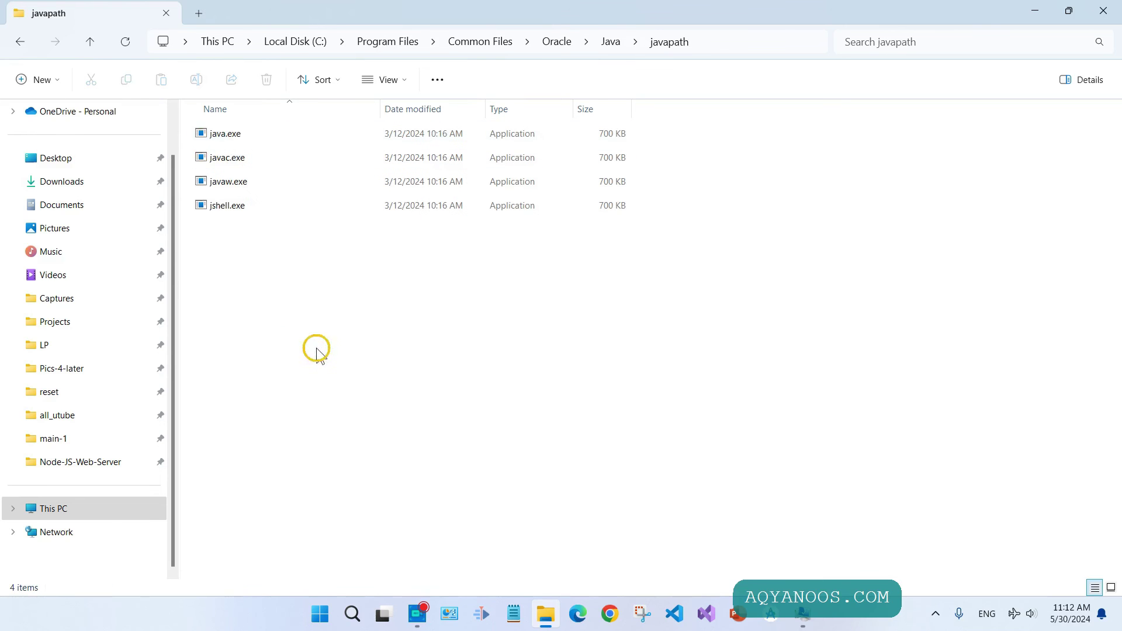
click(730, 51)
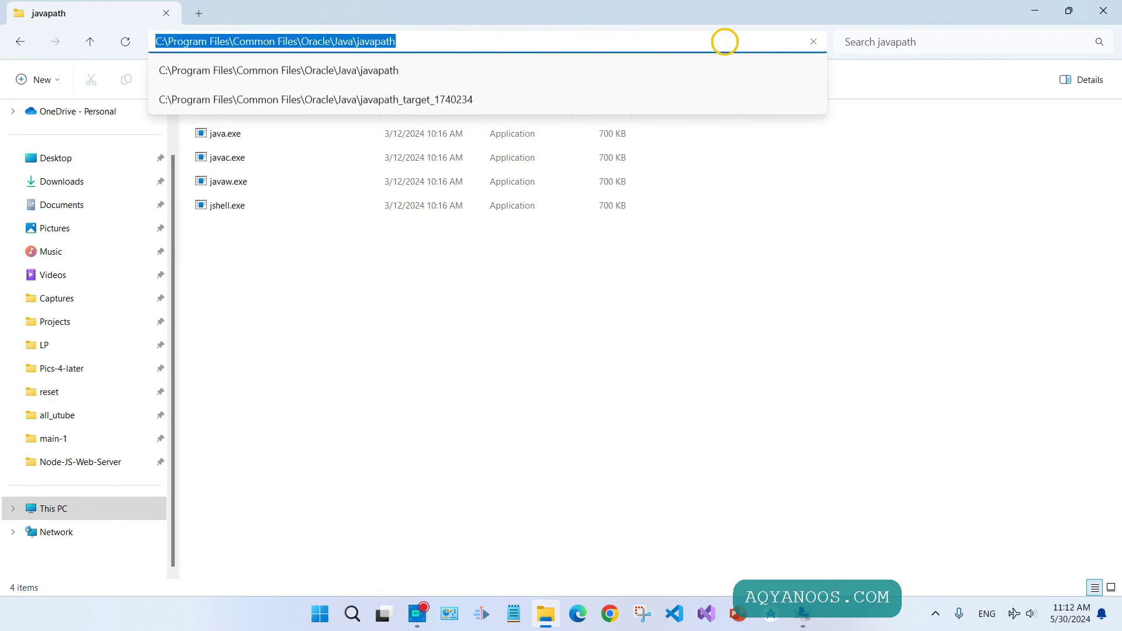
right_click(360, 42)
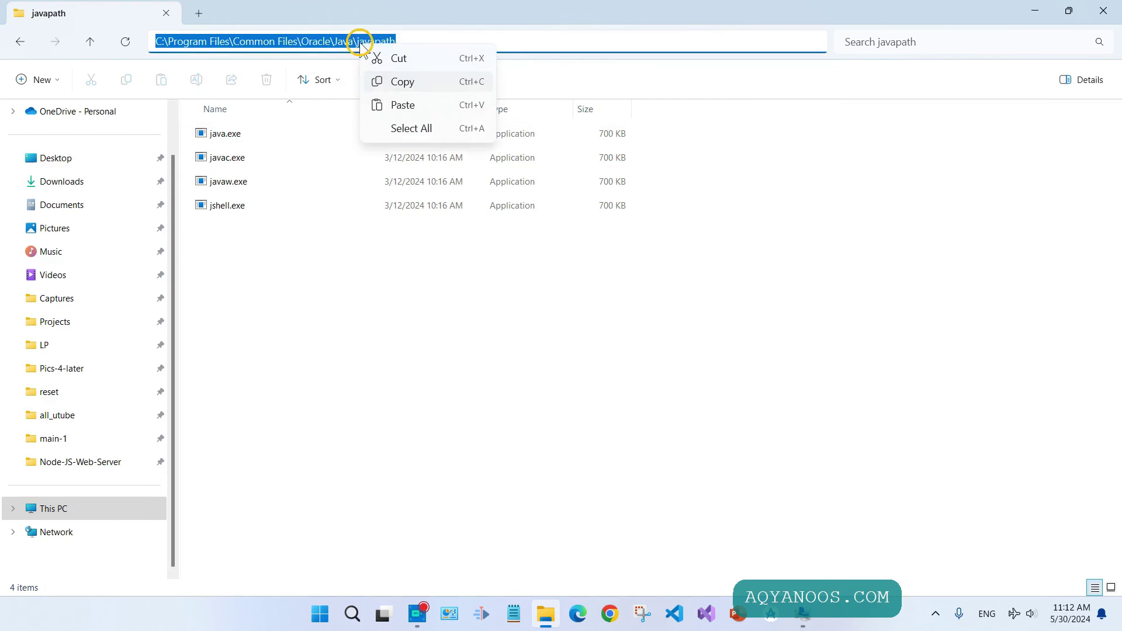
click(402, 82)
Step: Paste C:\Program Files\Common Files\Oracle\Java\javapath as a new entry in the Path list
click(803, 613)
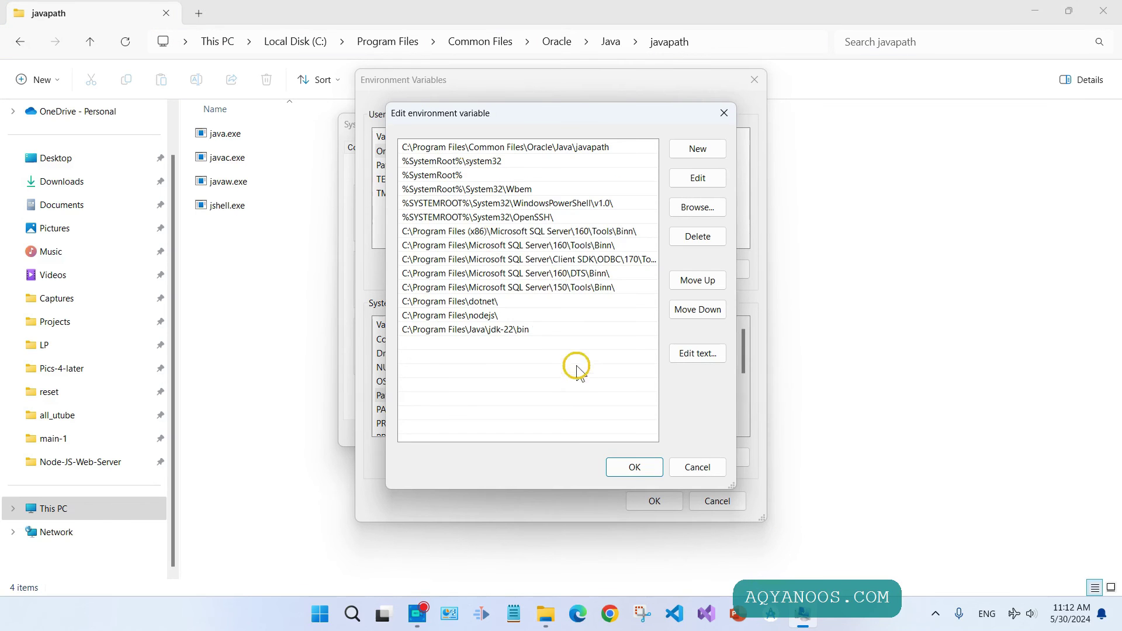
click(695, 150)
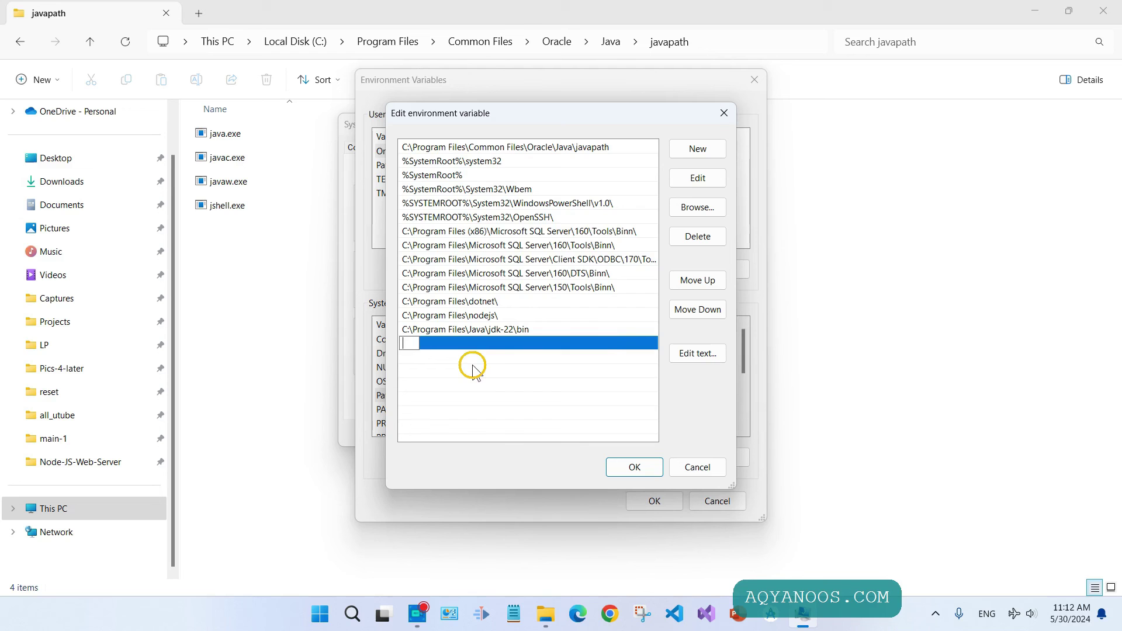
key(ctrl+v)
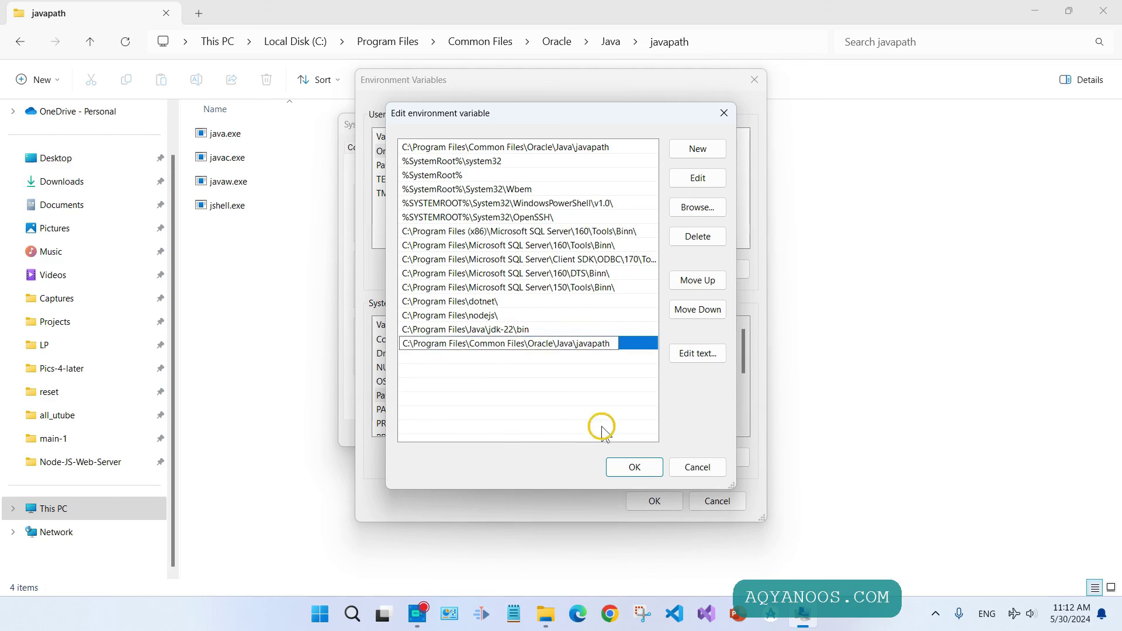
click(591, 408)
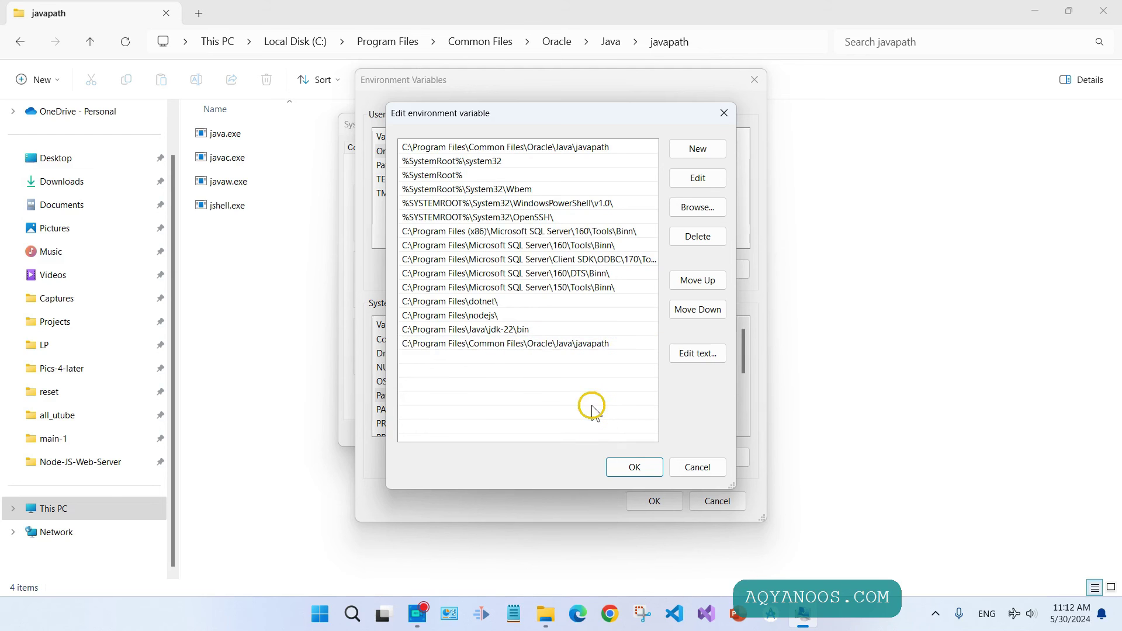
Step: Confirm the Edit, Environment Variables and System Properties windows with OK
click(641, 476)
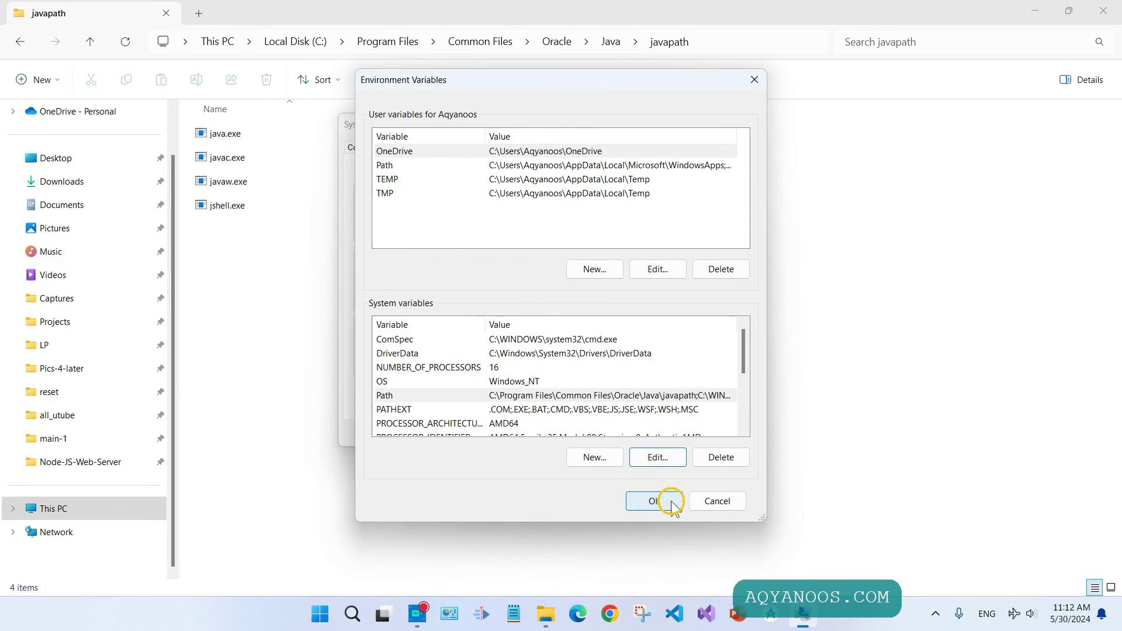
click(652, 501)
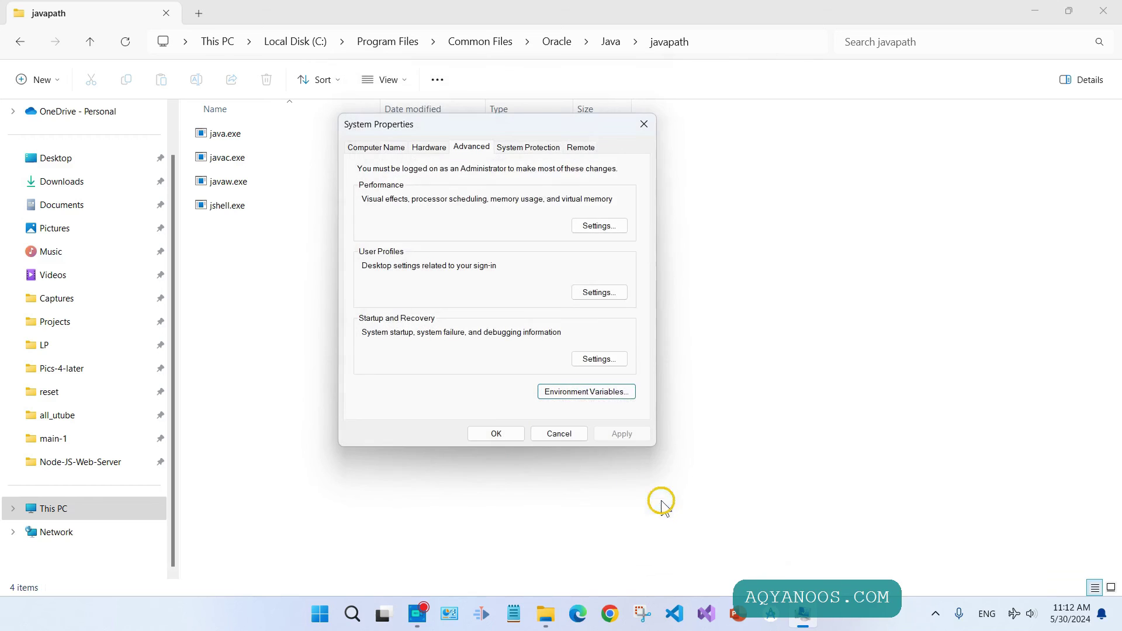
click(494, 433)
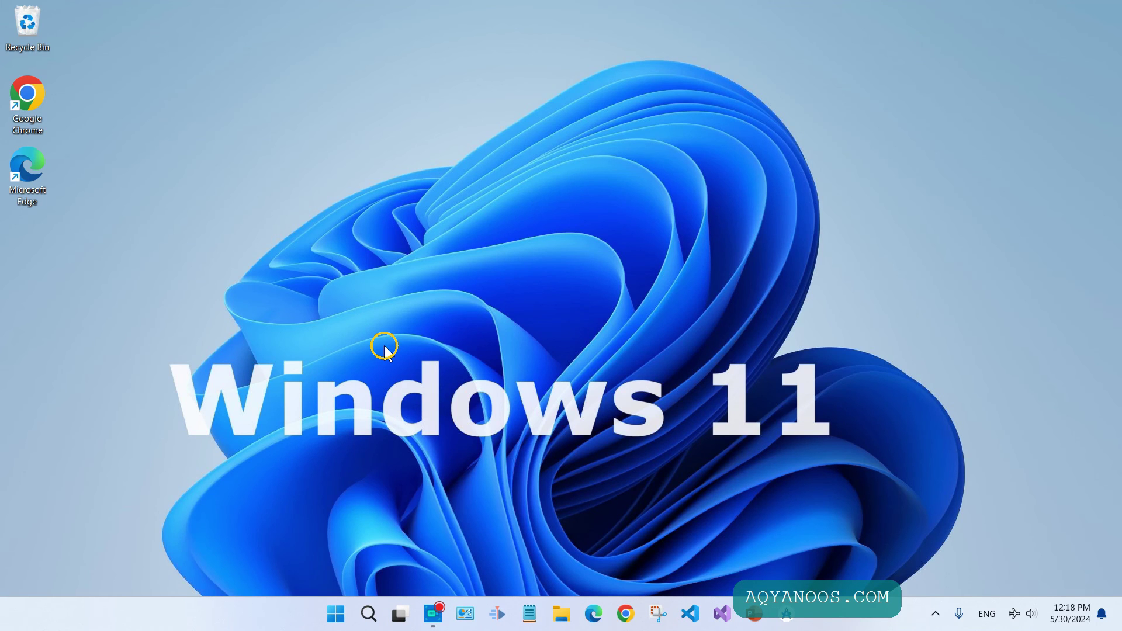
Step: Open a PowerShell terminal at the desktop and run java --version, which reports 22.0.1
right_click(375, 288)
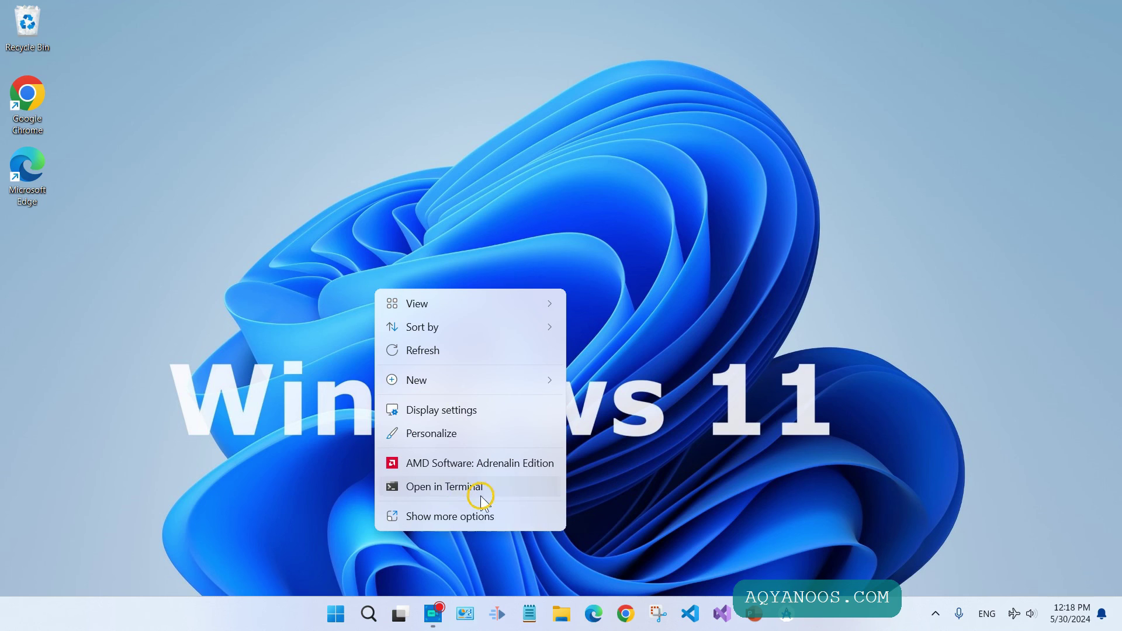
click(456, 491)
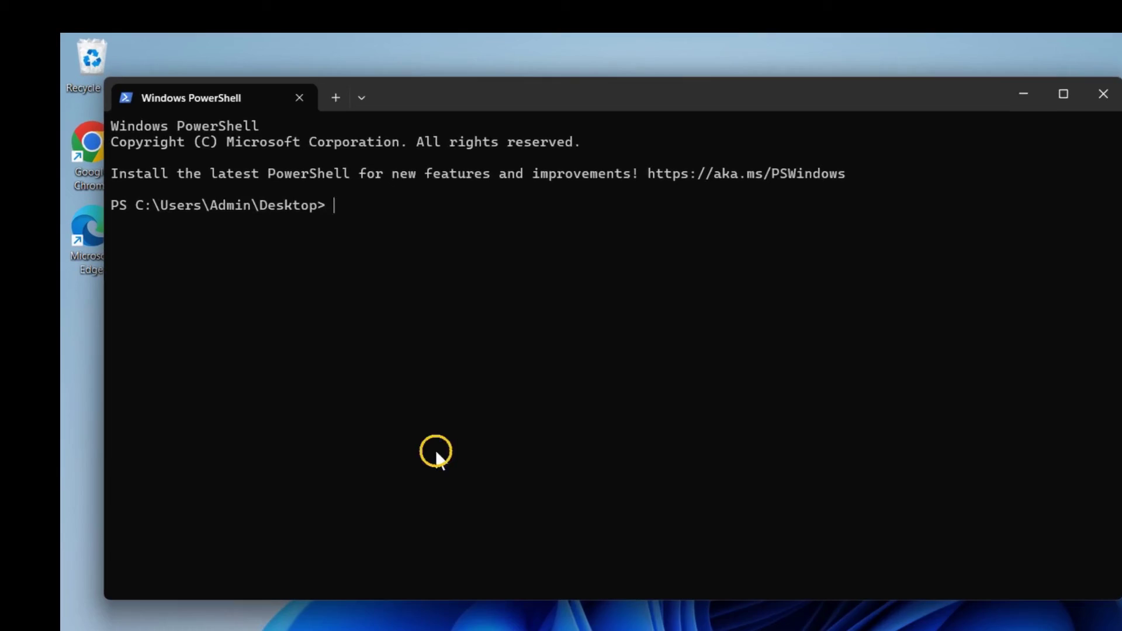
text(java --version)
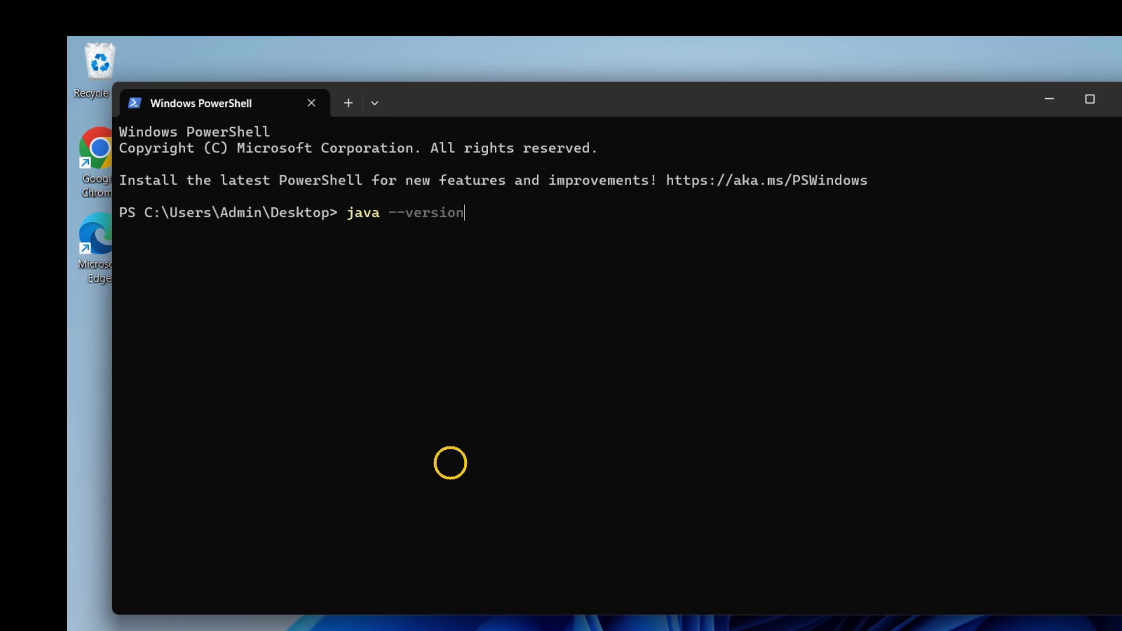
key(Return)
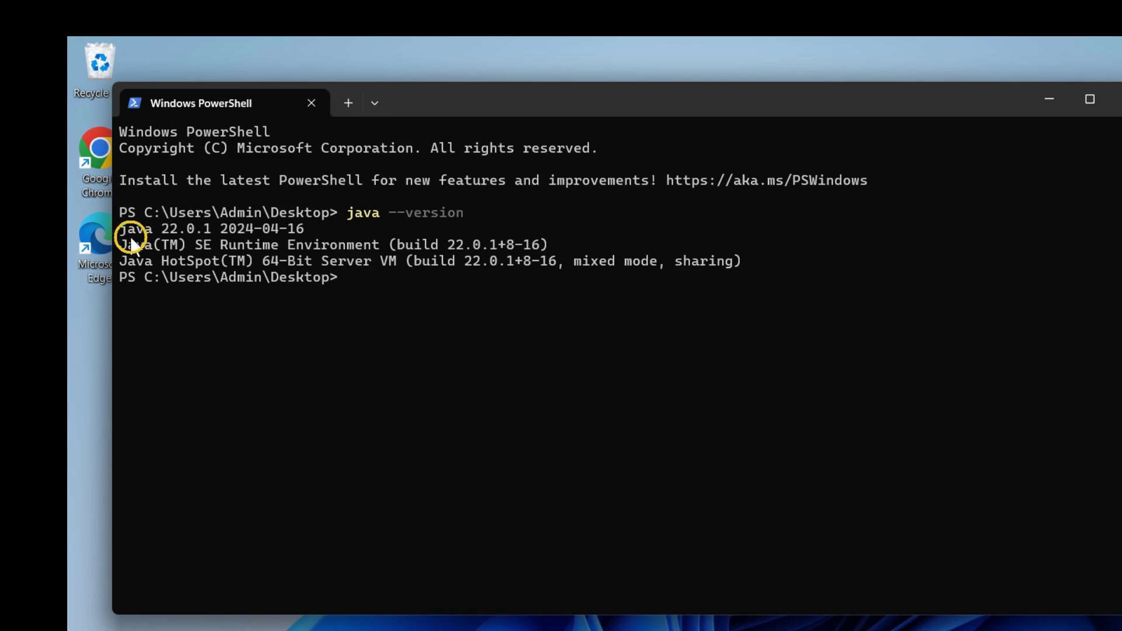
Step: Run javac --version and confirm it reports javac 22.0.1
drag(122, 230, 376, 263)
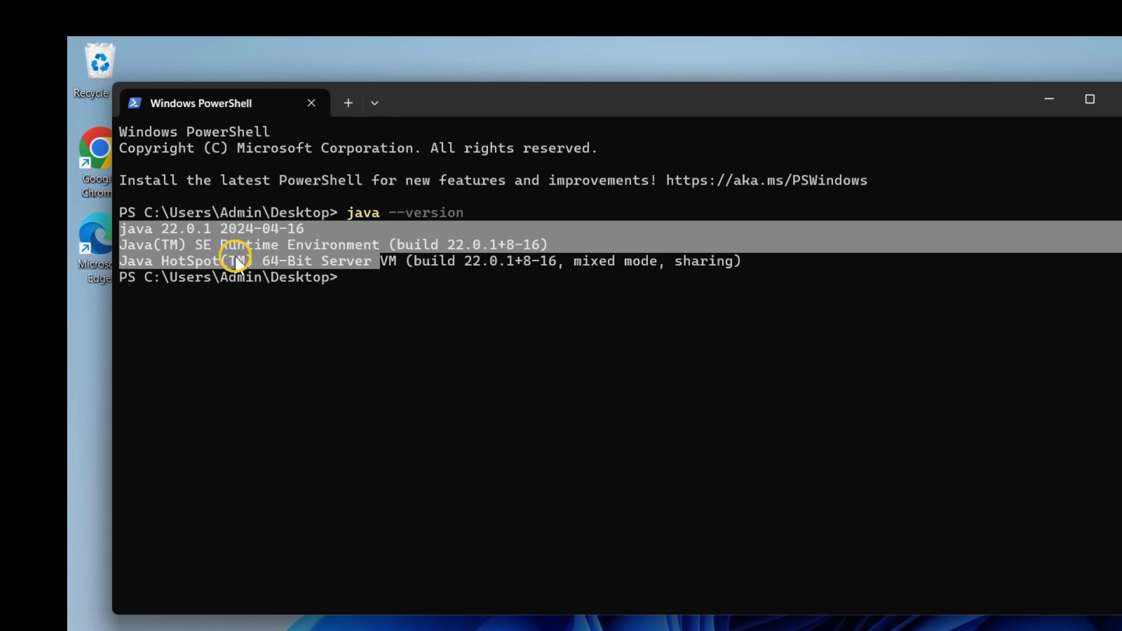
click(351, 283)
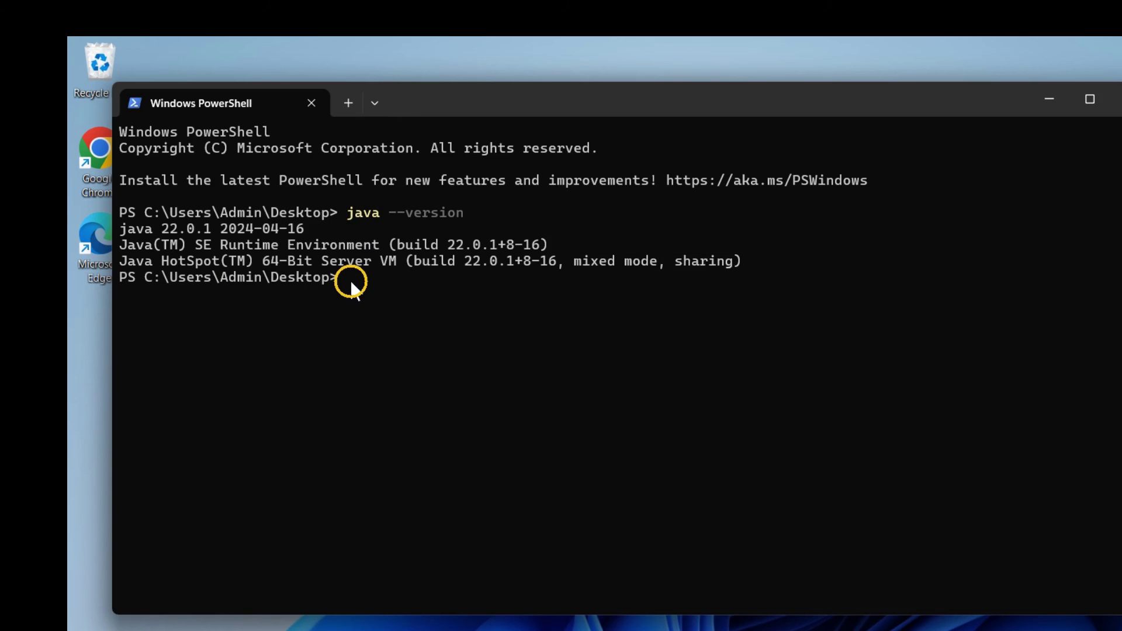
text(javac --version)
key(Return)
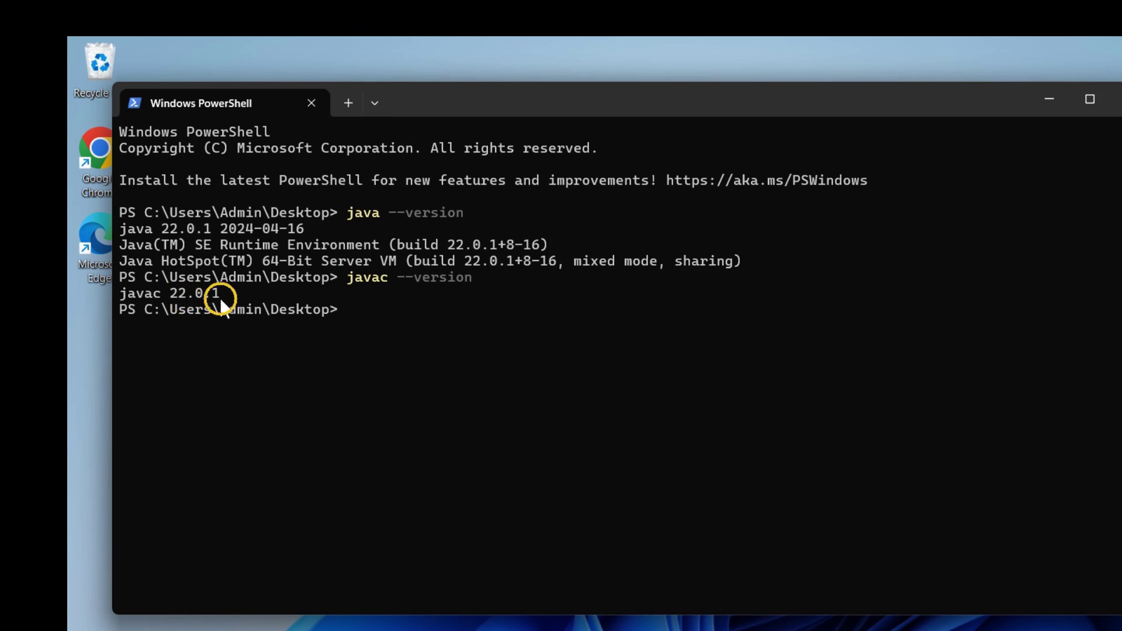